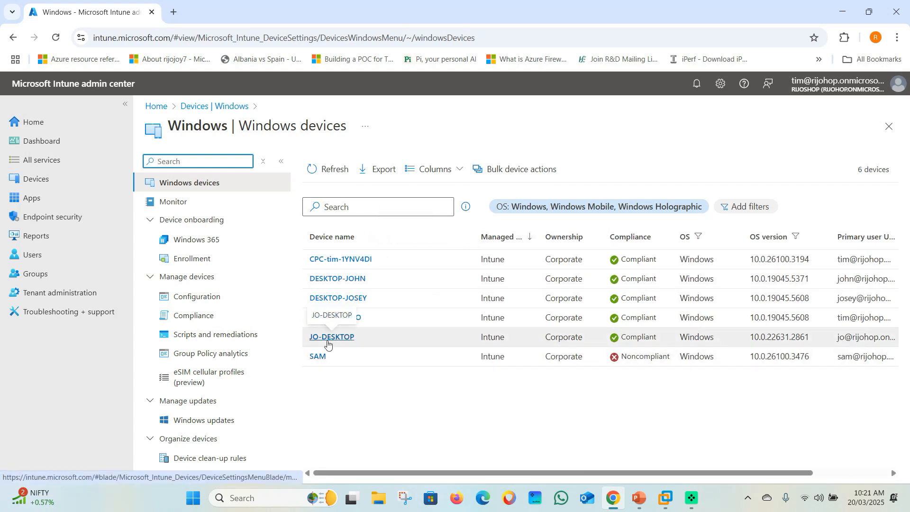
- Open the local admin password page of the Windows device JO-DESKTOP
{"action": "left_click", "coordinate": [328, 338]}
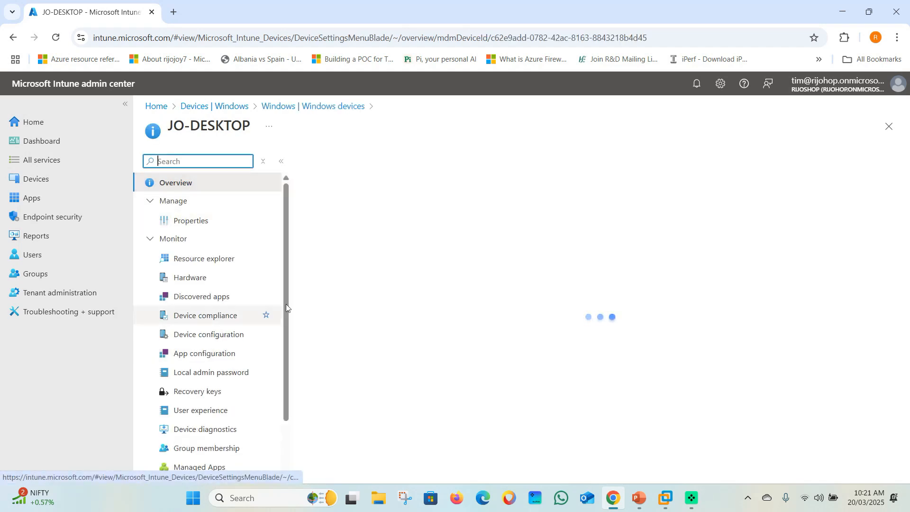
{"action": "scroll", "coordinate": [285, 311], "scroll_direction": "down", "scroll_amount": 1}
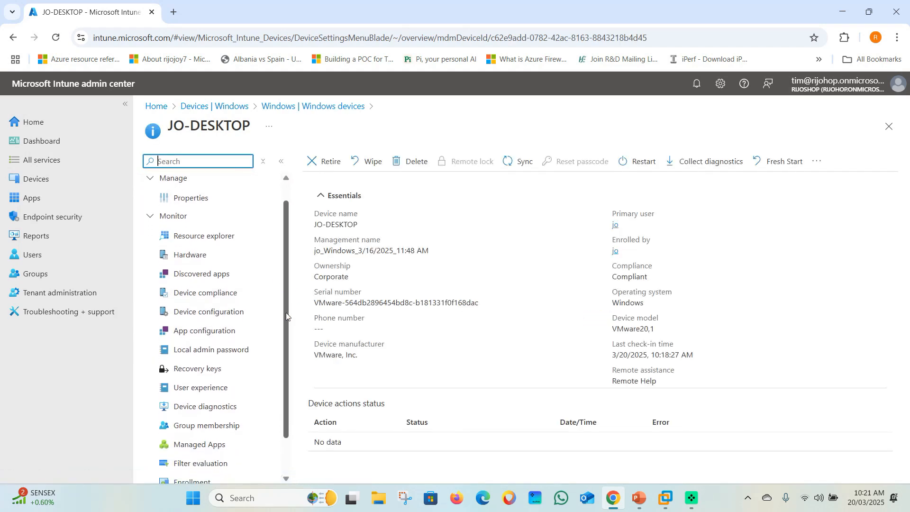
{"action": "left_click", "coordinate": [229, 347]}
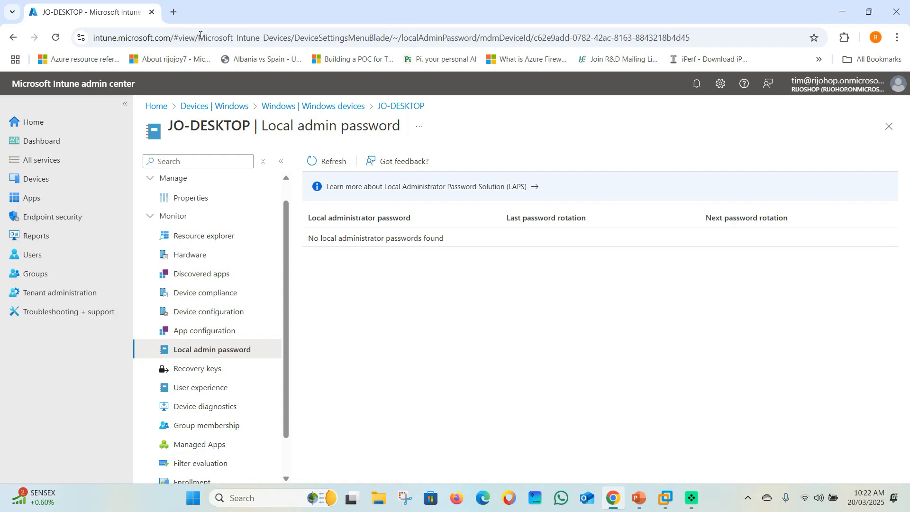
- Open office.com in a new tab, reach the Identity (Microsoft Entra) admin center through Microsoft 365 admin, and close the leftover tabs
{"action": "left_click", "coordinate": [173, 10]}
{"action": "type", "text": "o"}
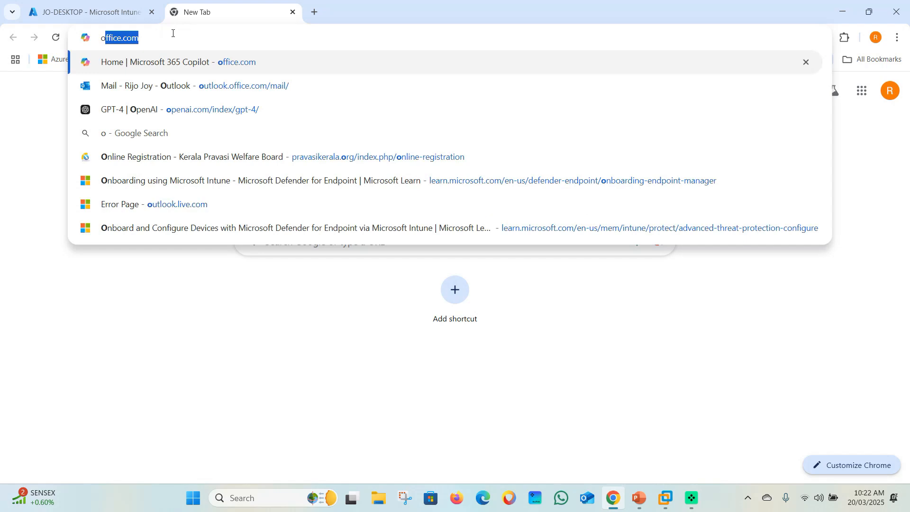
{"action": "key", "text": "Return"}
{"action": "left_click", "coordinate": [20, 350]}
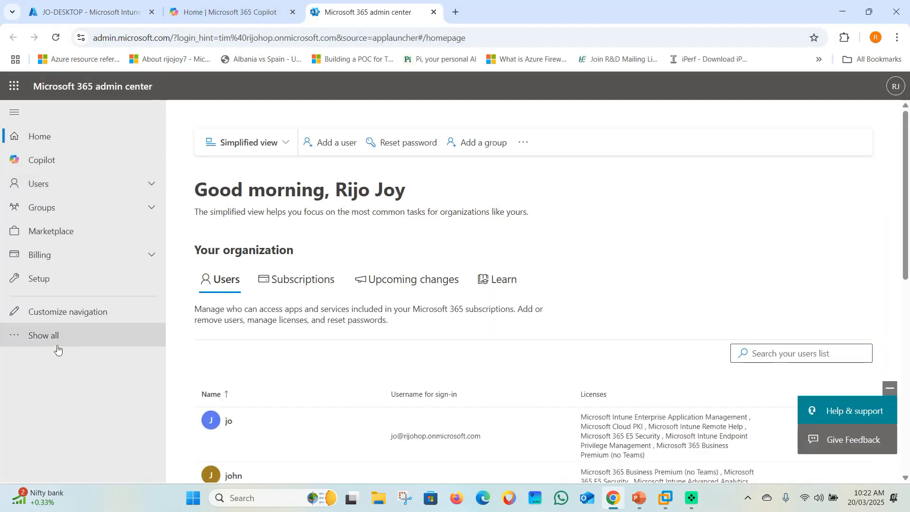
{"action": "left_click", "coordinate": [57, 336]}
{"action": "scroll", "coordinate": [61, 337], "scroll_direction": "down", "scroll_amount": 4}
{"action": "left_click", "coordinate": [48, 372]}
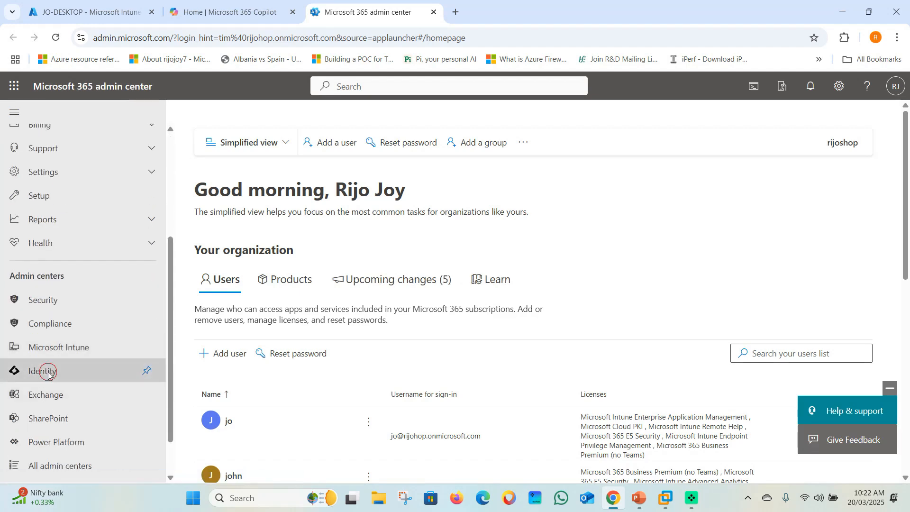
{"action": "left_click", "coordinate": [433, 12]}
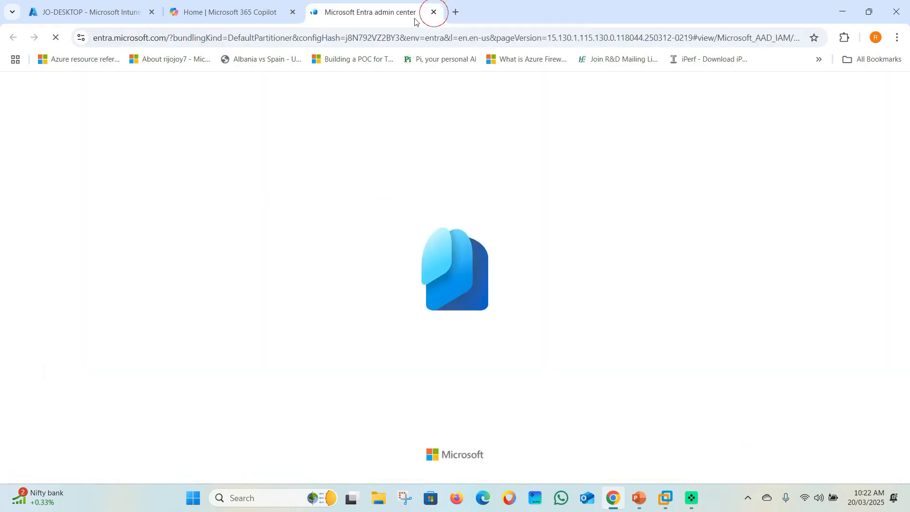
{"action": "left_click", "coordinate": [292, 12]}
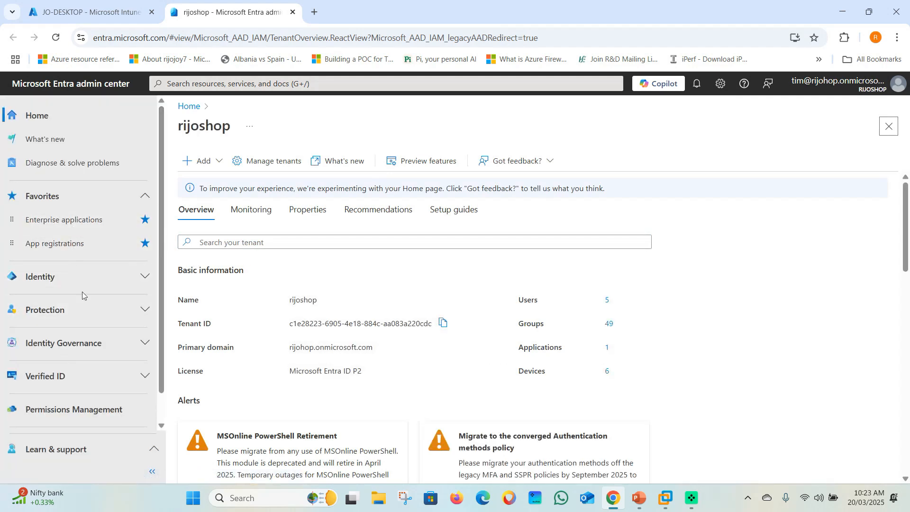
- Open the Microsoft Entra device settings and bring up the Local administrator settings section
{"action": "left_click", "coordinate": [89, 277]}
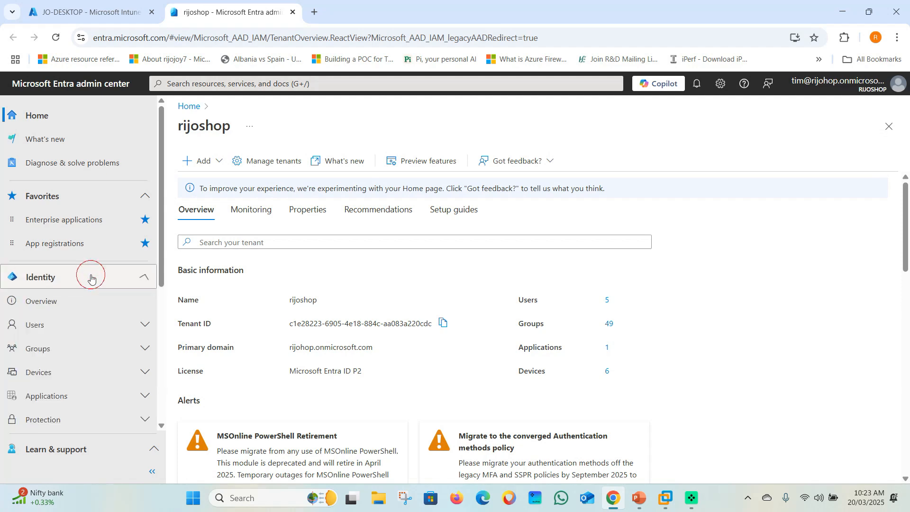
{"action": "left_click", "coordinate": [45, 372]}
{"action": "scroll", "coordinate": [46, 387], "scroll_direction": "down", "scroll_amount": 3}
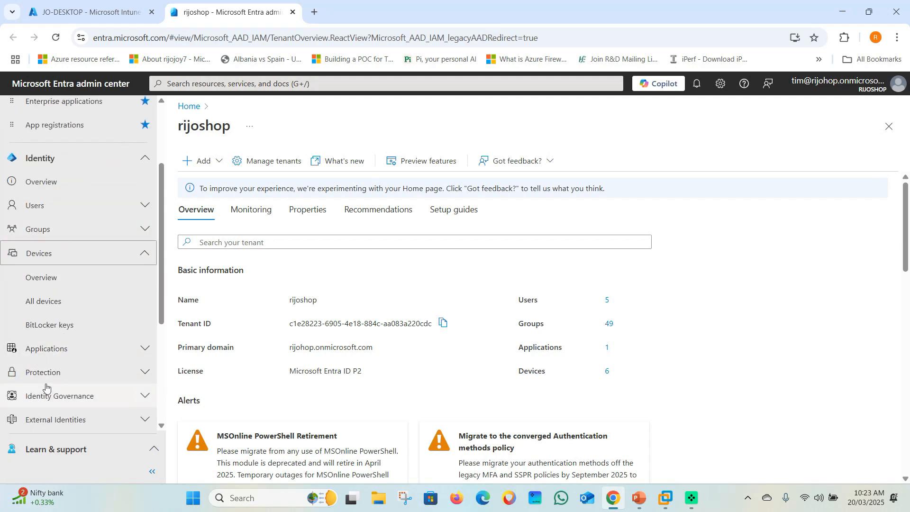
{"action": "left_click", "coordinate": [41, 278]}
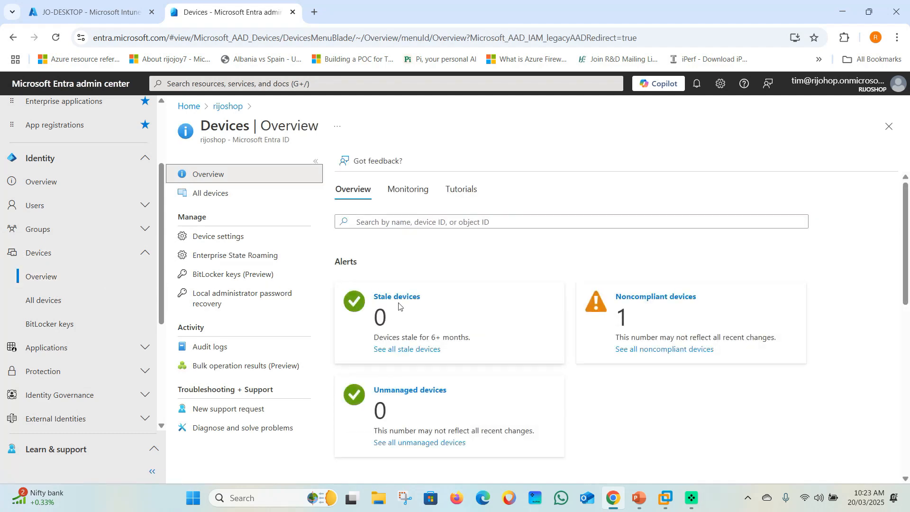
{"action": "left_click", "coordinate": [215, 241]}
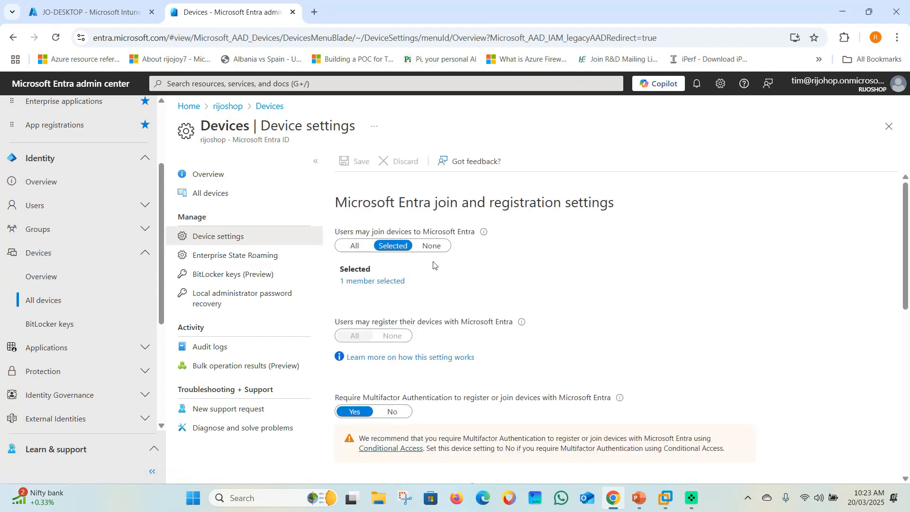
{"action": "scroll", "coordinate": [433, 264], "scroll_direction": "down", "scroll_amount": 7}
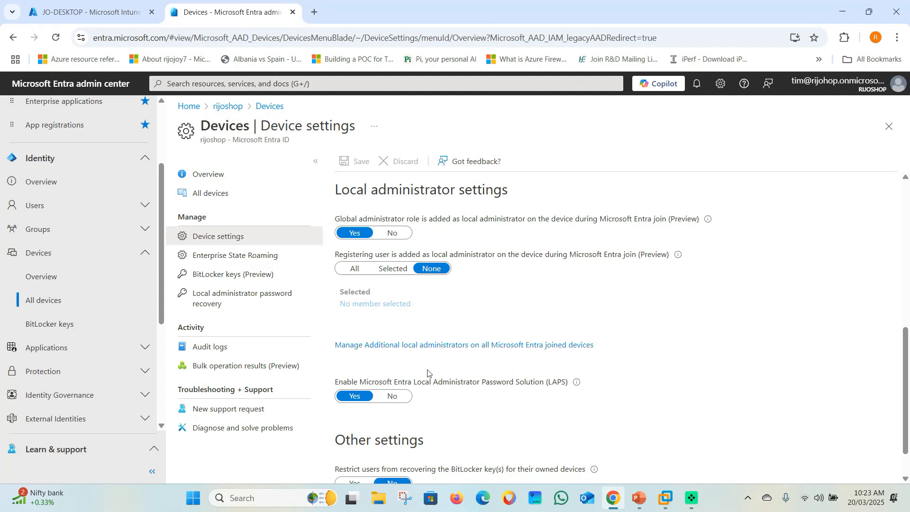
- Switch the Enable Microsoft Entra LAPS setting to No and back to Yes, and view the local administrator password recovery list
{"action": "left_click_drag", "start_coordinate": [335, 382], "coordinate": [566, 378]}
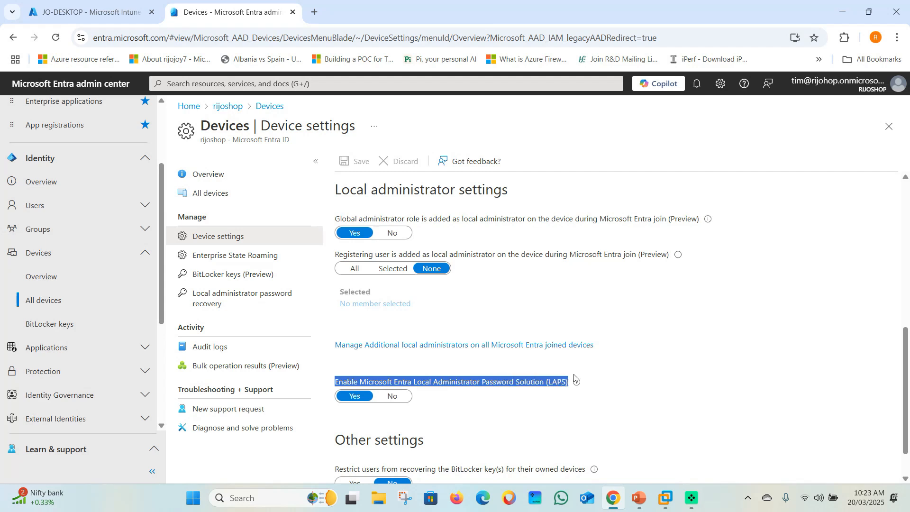
{"action": "left_click", "coordinate": [491, 402]}
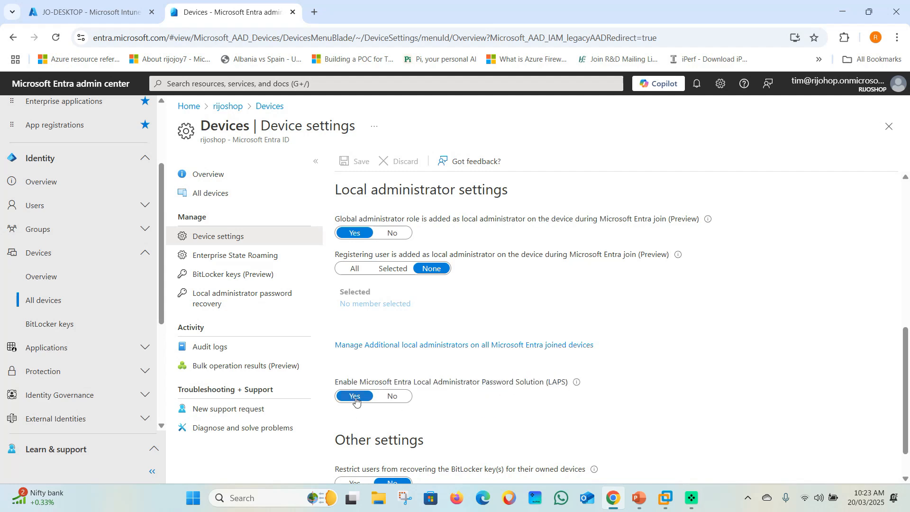
{"action": "left_click", "coordinate": [391, 399]}
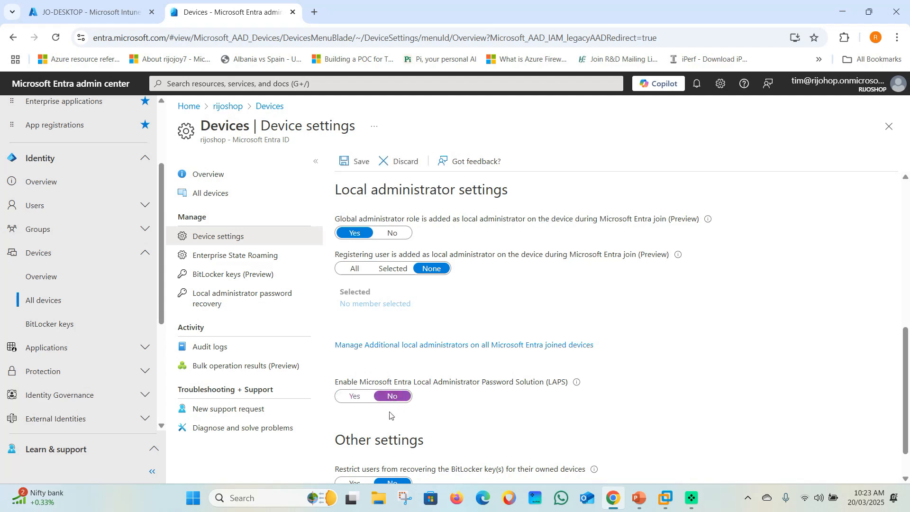
{"action": "left_click", "coordinate": [355, 397]}
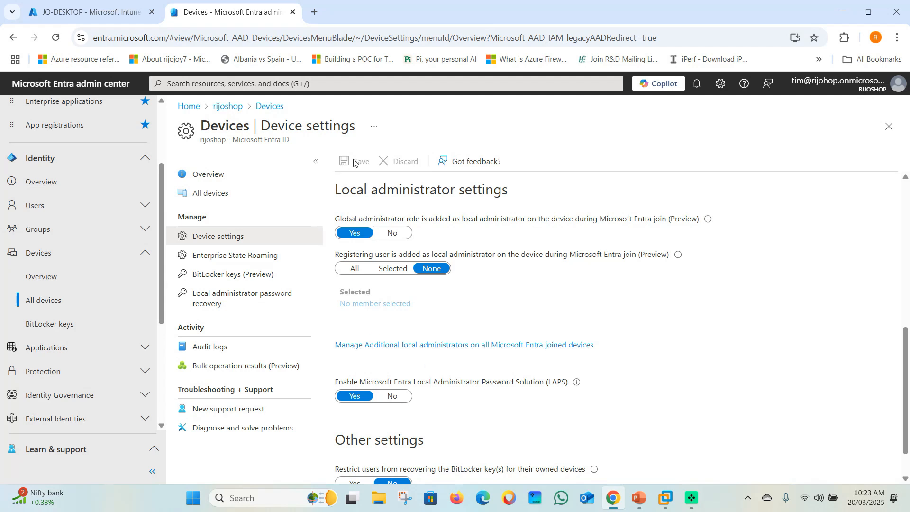
{"action": "left_click", "coordinate": [232, 293]}
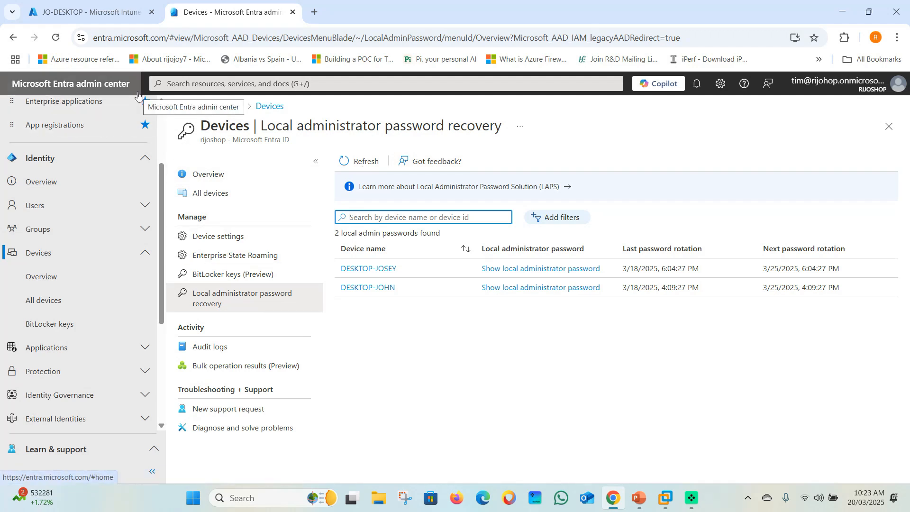
- Return to the Intune admin center and open the Account protection policies under Endpoint security
{"action": "left_click", "coordinate": [59, 6]}
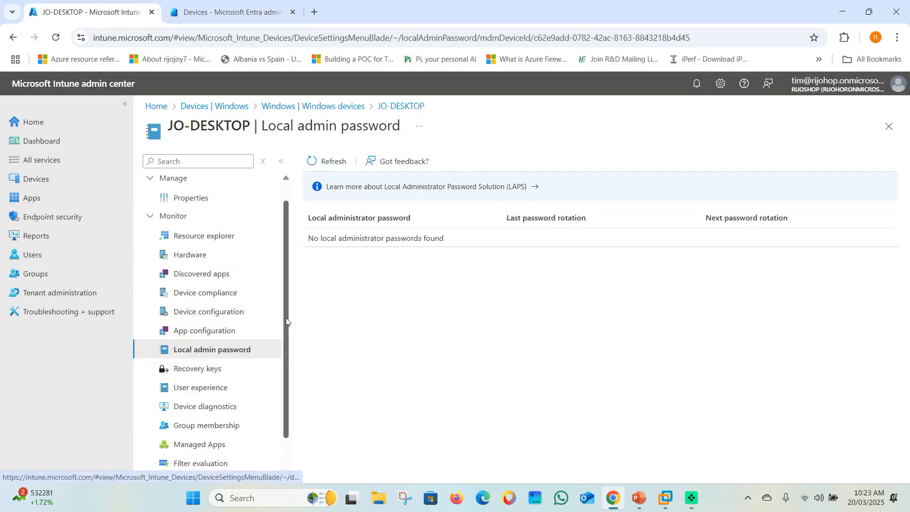
{"action": "left_click", "coordinate": [65, 222]}
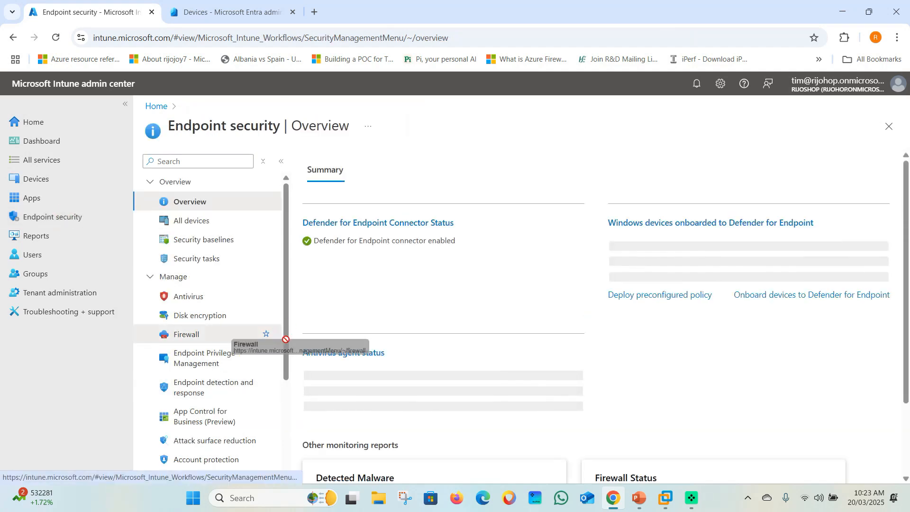
{"action": "scroll", "coordinate": [283, 335], "scroll_direction": "down", "scroll_amount": 1}
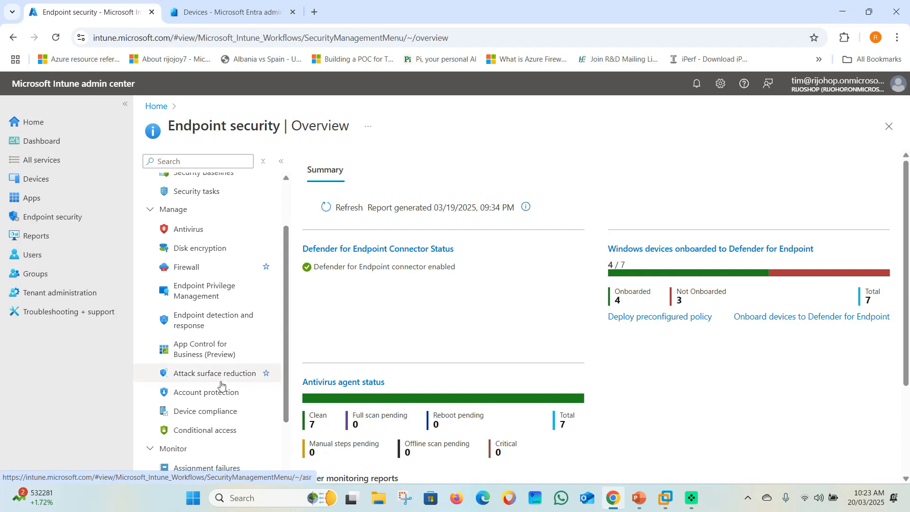
{"action": "left_click", "coordinate": [218, 392]}
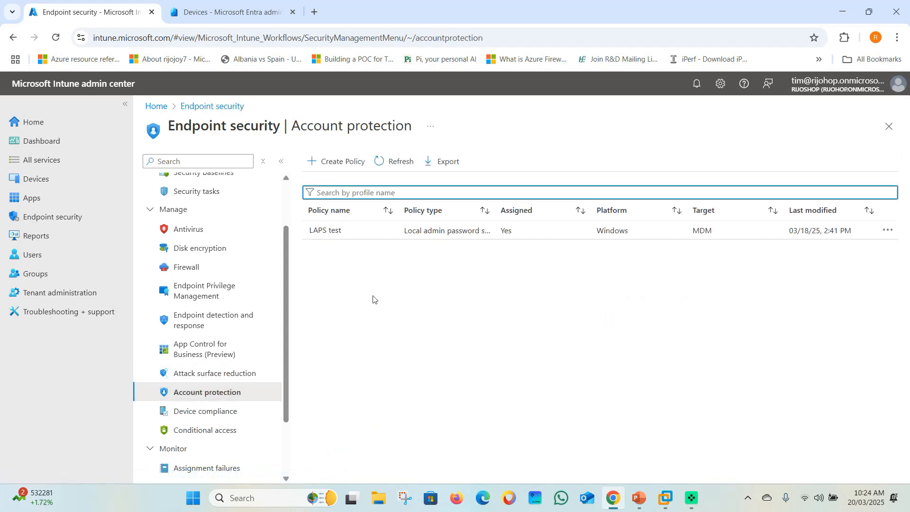
- Create an account protection policy for the Windows platform with the Local admin password solution (Windows LAPS) profile
{"action": "left_click", "coordinate": [332, 161]}
{"action": "left_click", "coordinate": [611, 173]}
{"action": "left_click", "coordinate": [602, 188]}
{"action": "left_click", "coordinate": [606, 200]}
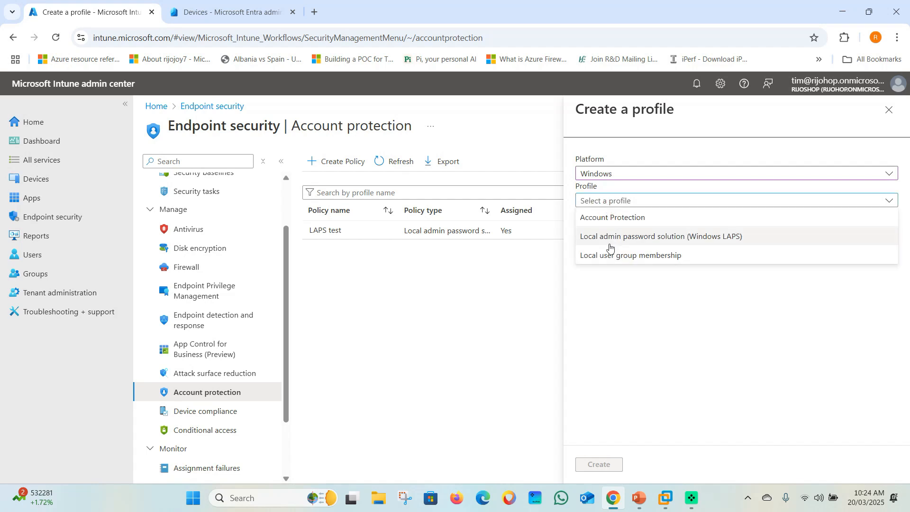
{"action": "left_click", "coordinate": [629, 237]}
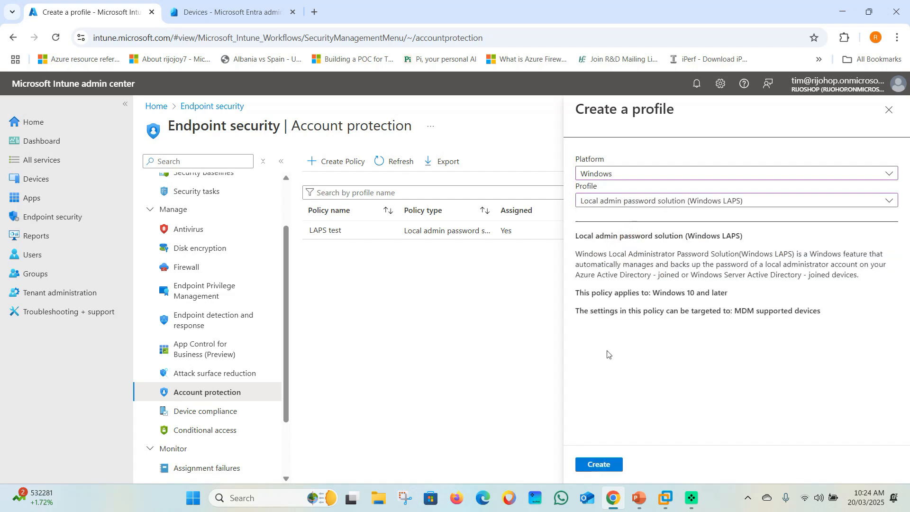
{"action": "left_click", "coordinate": [596, 465]}
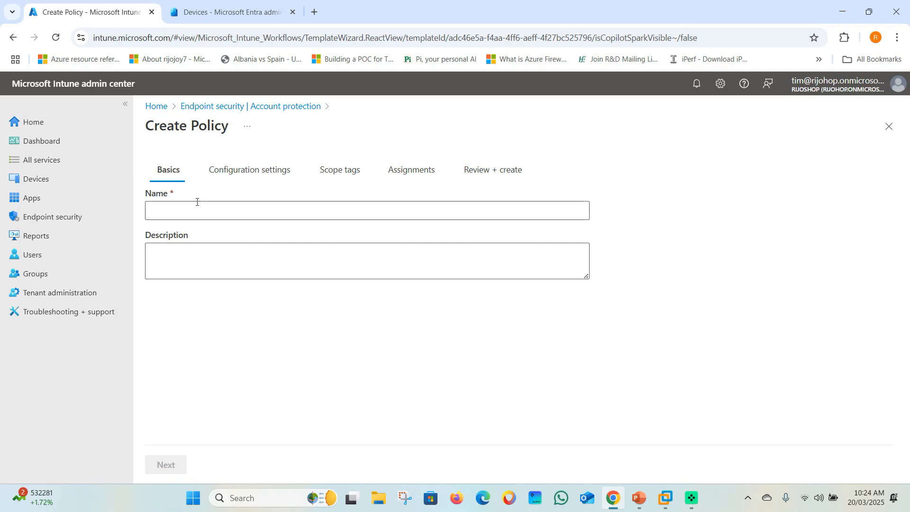
- Enter "LAPS today new" as the policy's name and description and continue to the configuration settings
{"action": "left_click", "coordinate": [197, 202]}
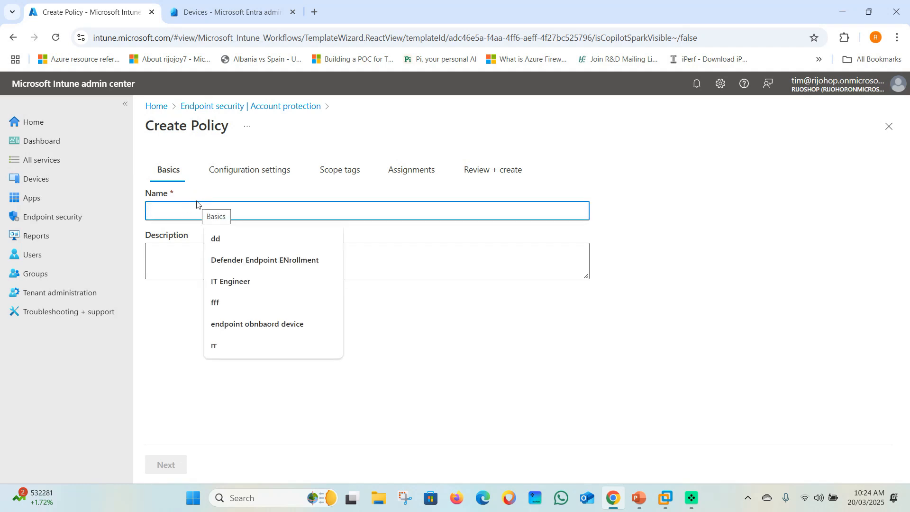
{"action": "left_click", "coordinate": [242, 202]}
{"action": "type", "text": "LA"}
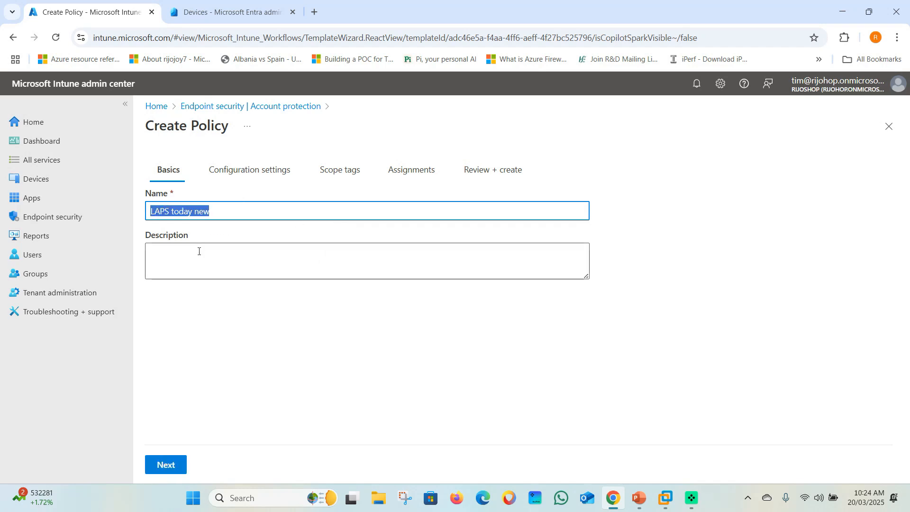
{"action": "left_click", "coordinate": [200, 251]}
{"action": "type", "text": "LAPS today new"}
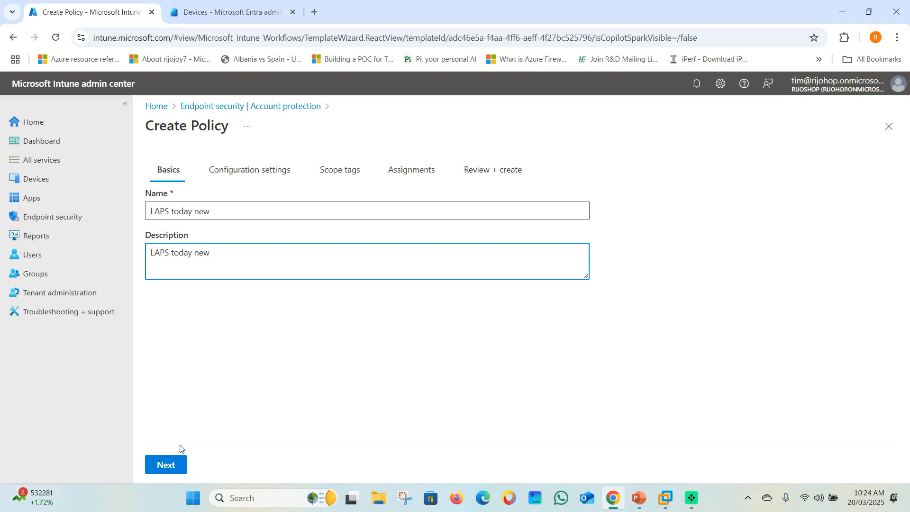
{"action": "left_click", "coordinate": [173, 463]}
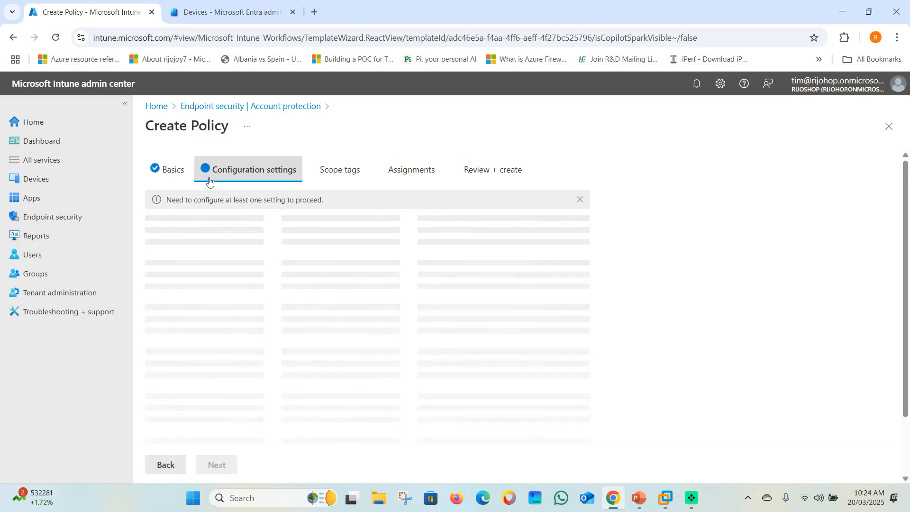
- Dismiss the configuration notice and set Backup Directory to "Backup the password to Azure AD only"
{"action": "left_click", "coordinate": [578, 200]}
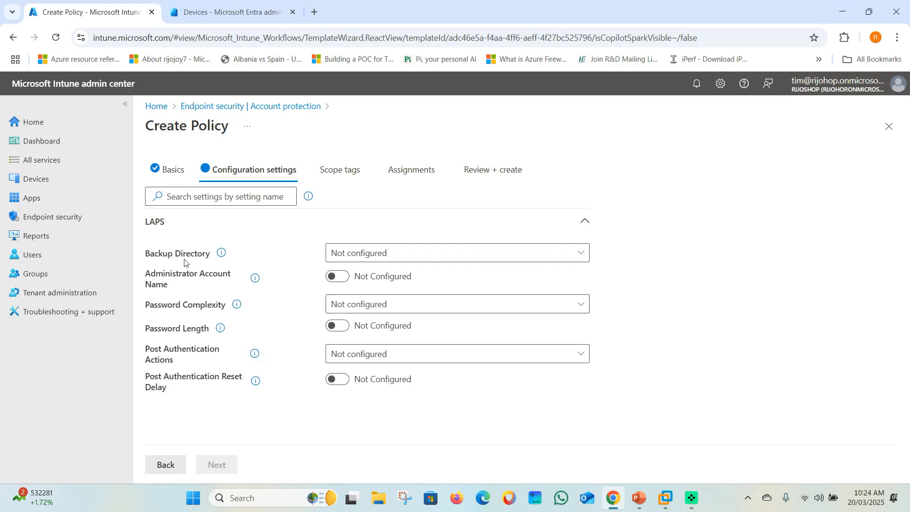
{"action": "left_click", "coordinate": [338, 247]}
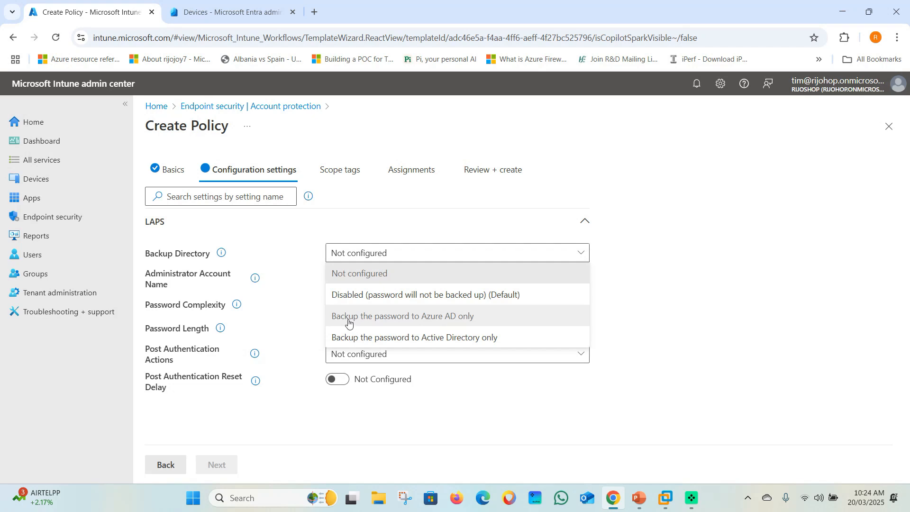
{"action": "left_click", "coordinate": [384, 320]}
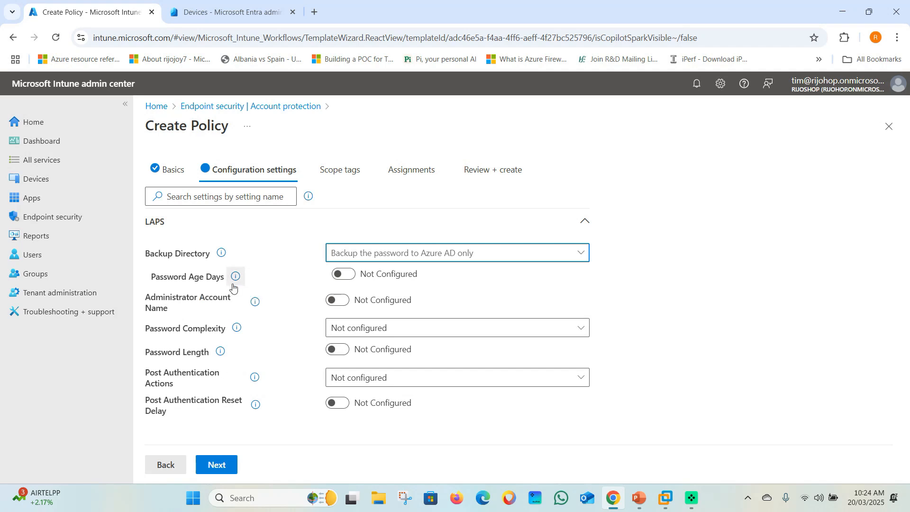
- Enable the Password Age Days setting in the LAPS configuration and set it to 7
{"action": "left_click", "coordinate": [345, 274]}
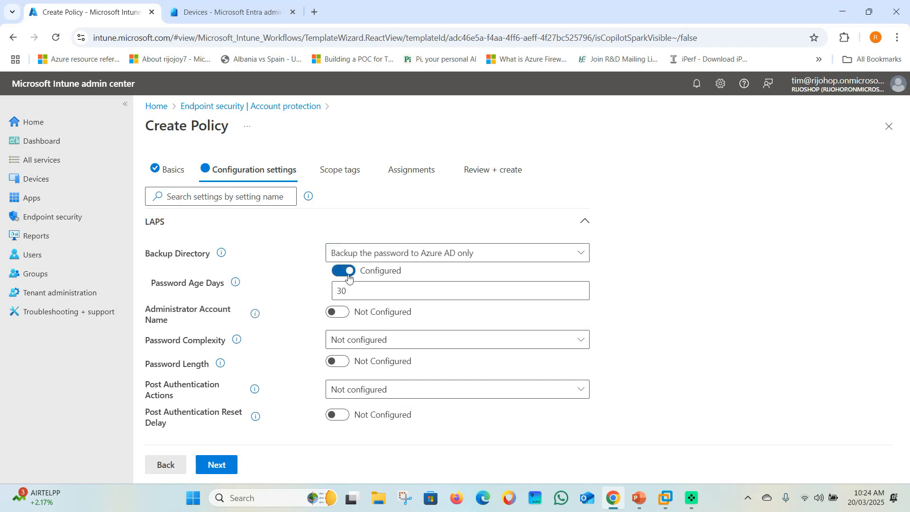
{"action": "left_click_drag", "start_coordinate": [352, 291], "coordinate": [330, 295]}
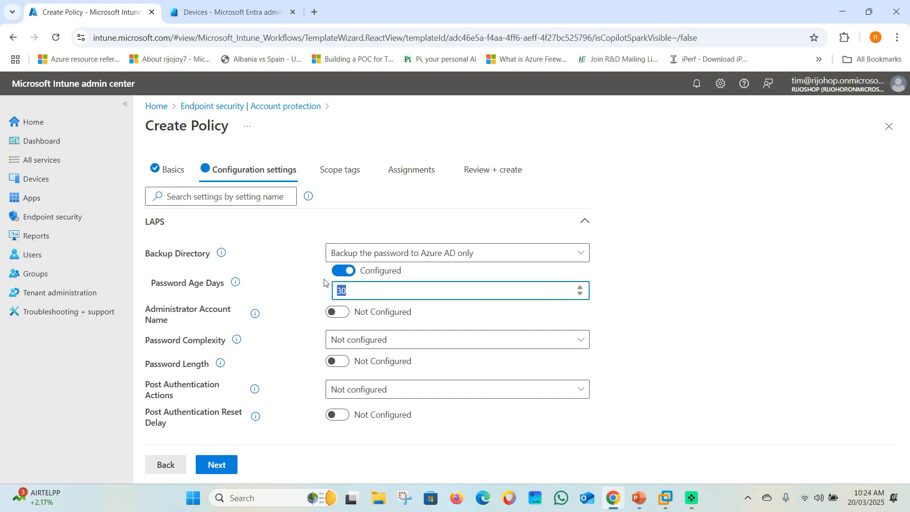
{"action": "type", "text": "1"}
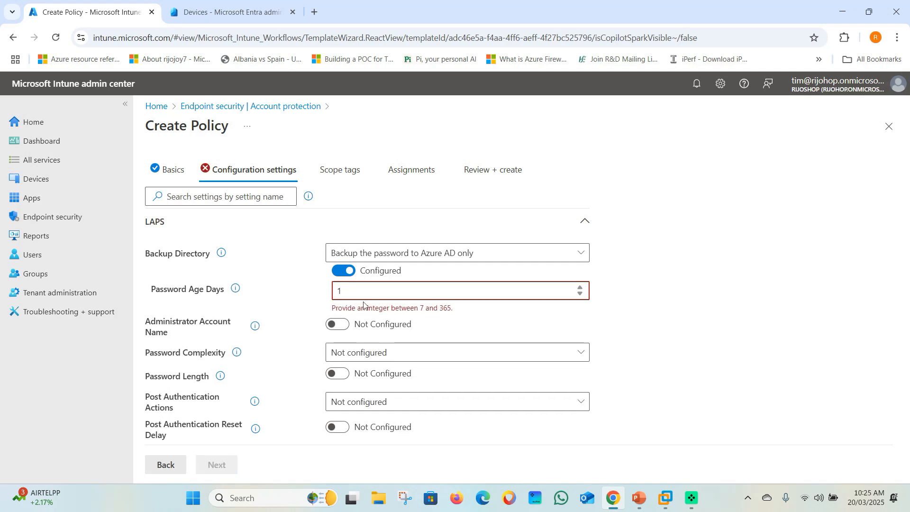
{"action": "left_click_drag", "start_coordinate": [364, 293], "coordinate": [320, 301]}
{"action": "type", "text": "7"}
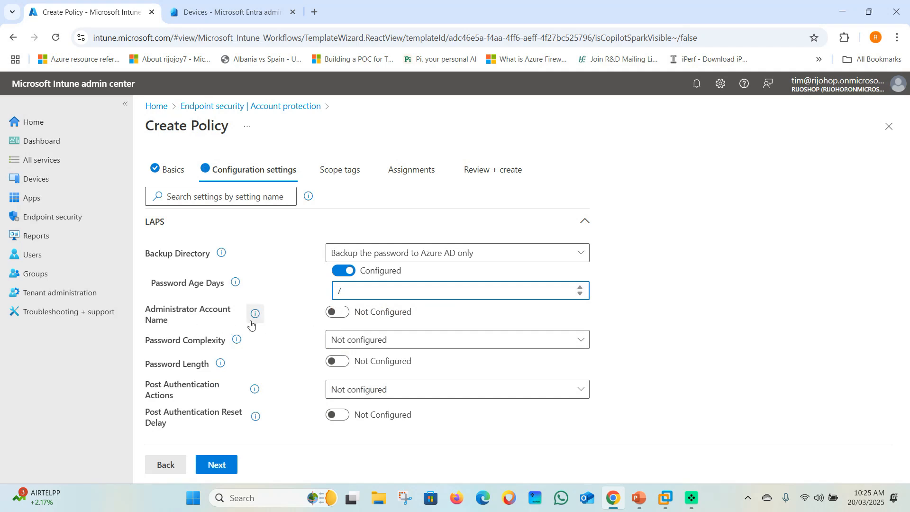
{"action": "left_click", "coordinate": [345, 317]}
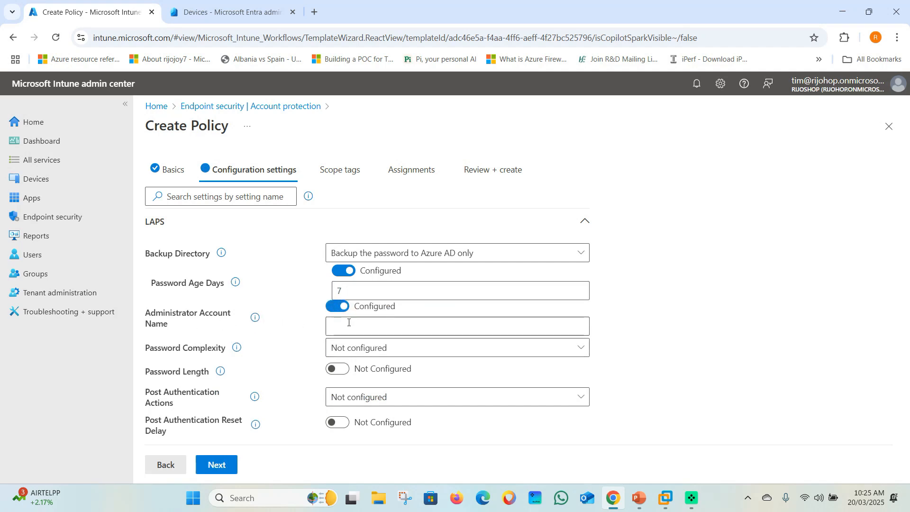
{"action": "left_click", "coordinate": [337, 309]}
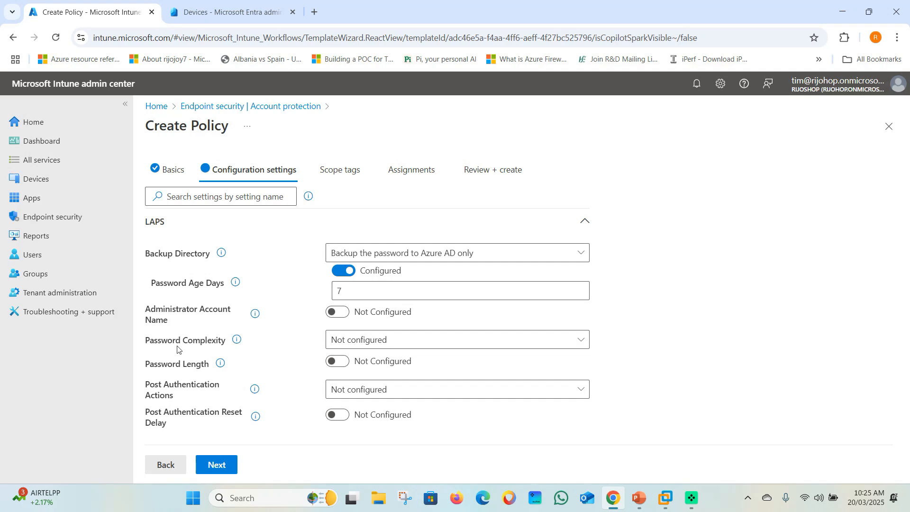
{"action": "left_click", "coordinate": [361, 340]}
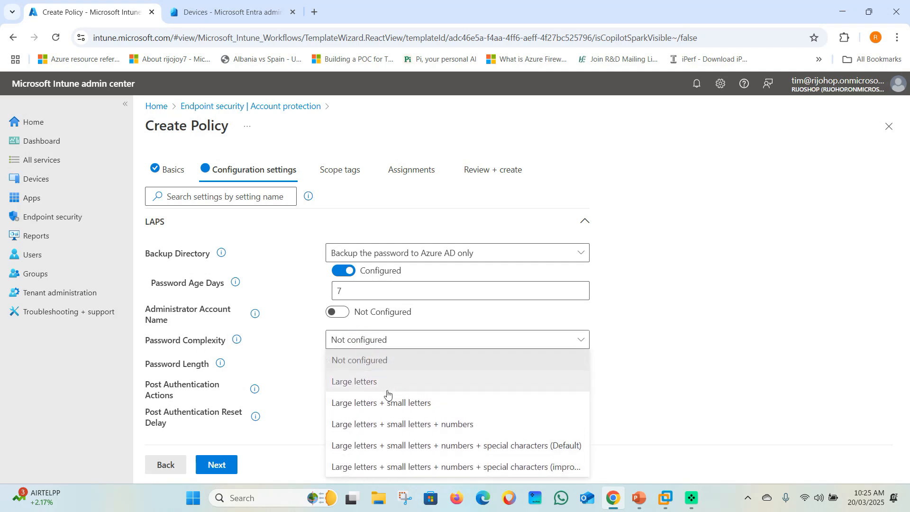
{"action": "left_click", "coordinate": [676, 335]}
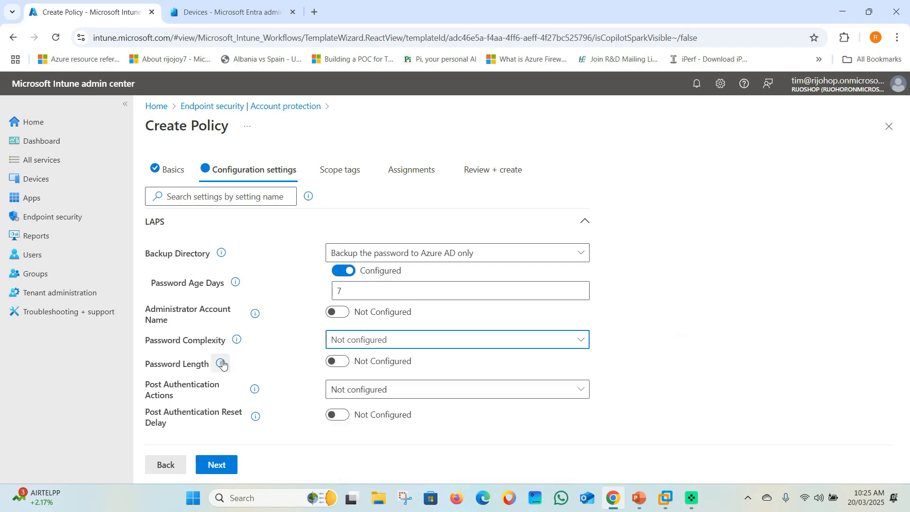
{"action": "left_click", "coordinate": [337, 362]}
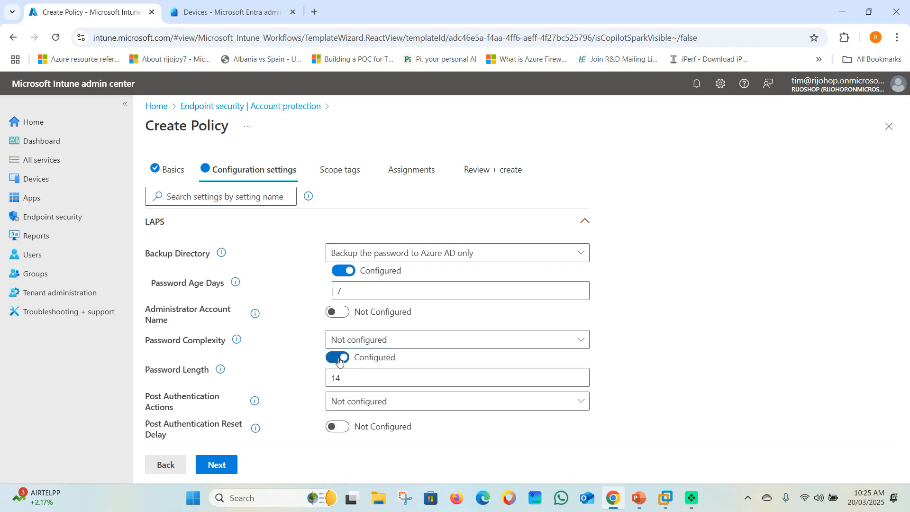
{"action": "left_click_drag", "start_coordinate": [355, 377], "coordinate": [290, 382]}
{"action": "key", "text": "BackSpace"}
{"action": "type", "text": "1"}
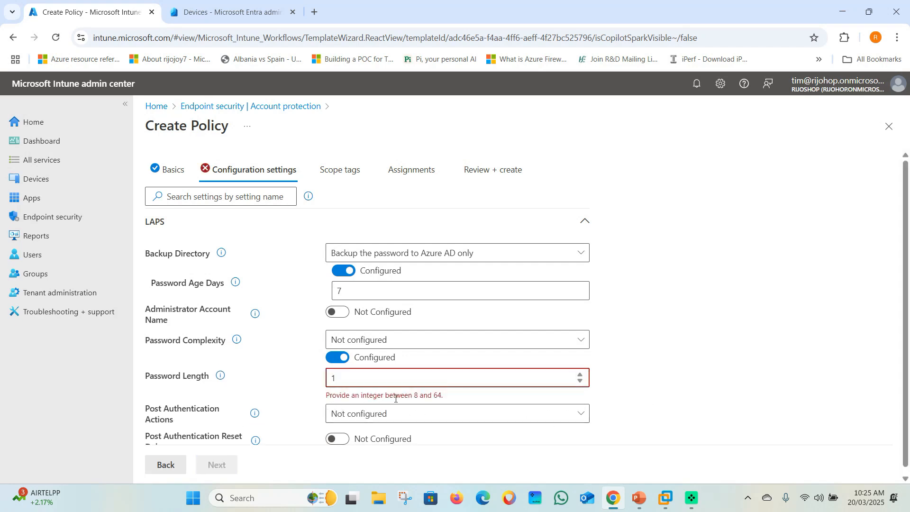
{"action": "double_click", "coordinate": [368, 386]}
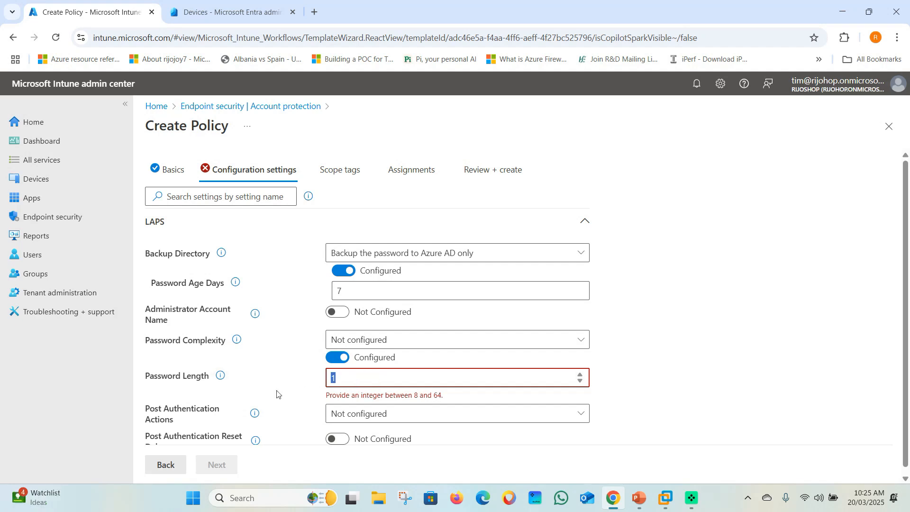
{"action": "left_click", "coordinate": [335, 358]}
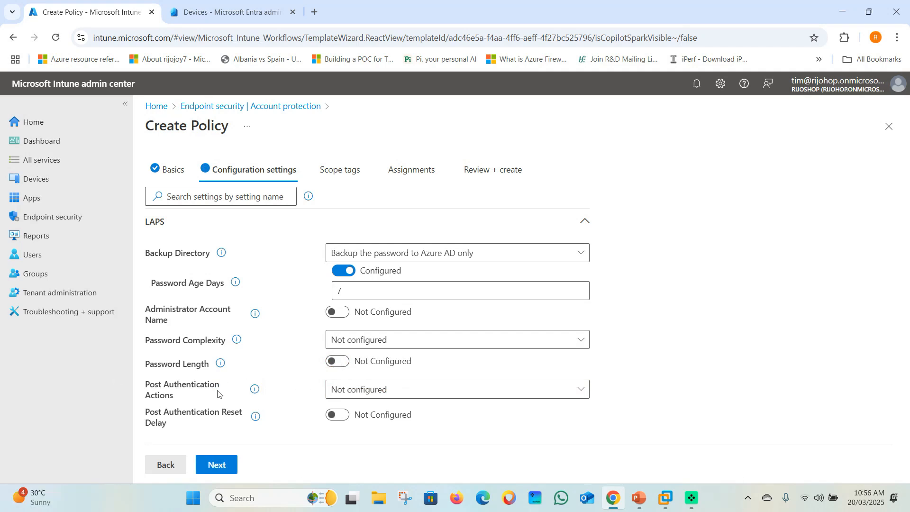
{"action": "mouse_move", "coordinate": [254, 388]}
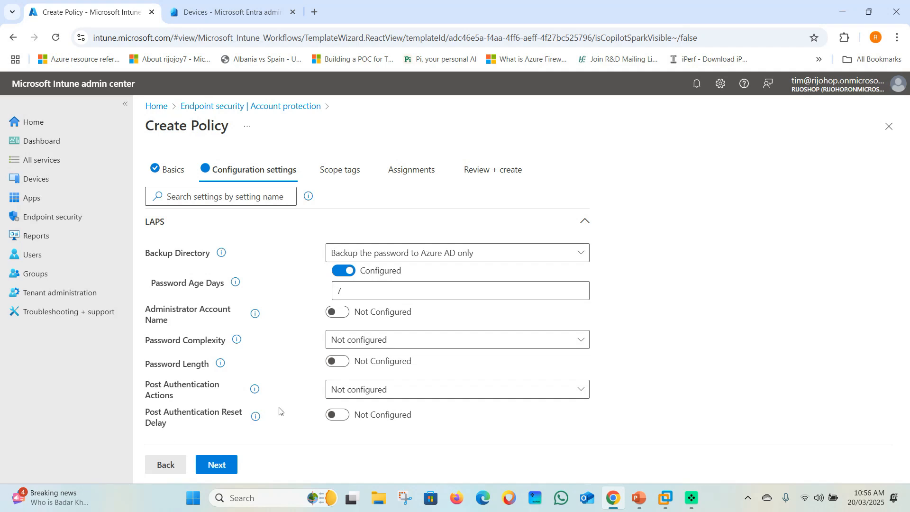
{"action": "left_click", "coordinate": [349, 414]}
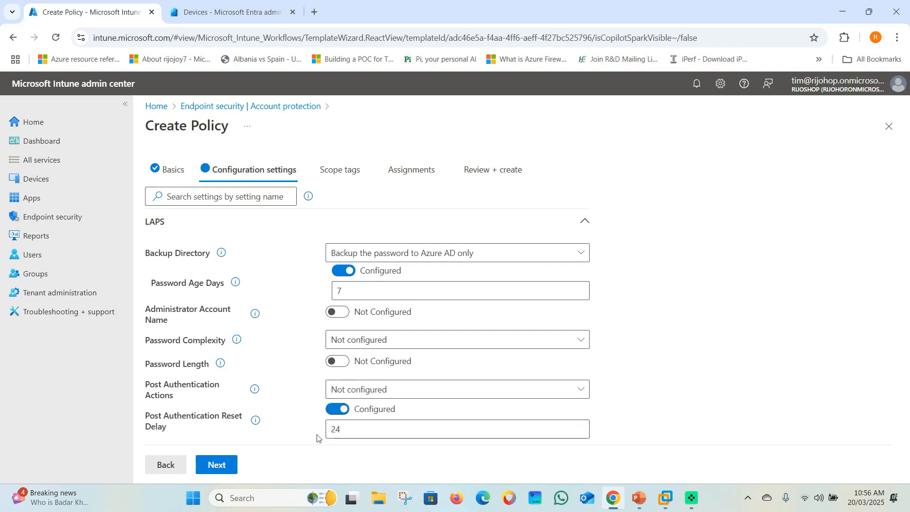
{"action": "left_click", "coordinate": [346, 432]}
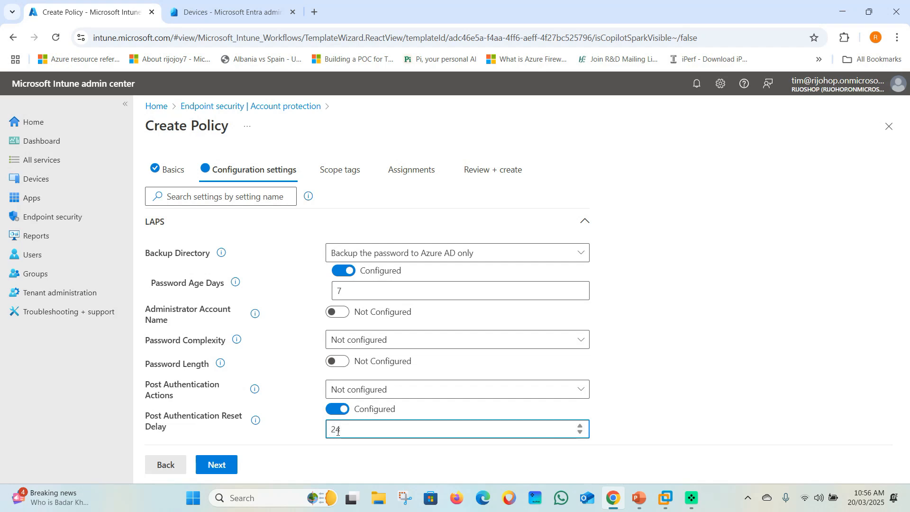
{"action": "left_click", "coordinate": [279, 428]}
{"action": "left_click", "coordinate": [339, 410]}
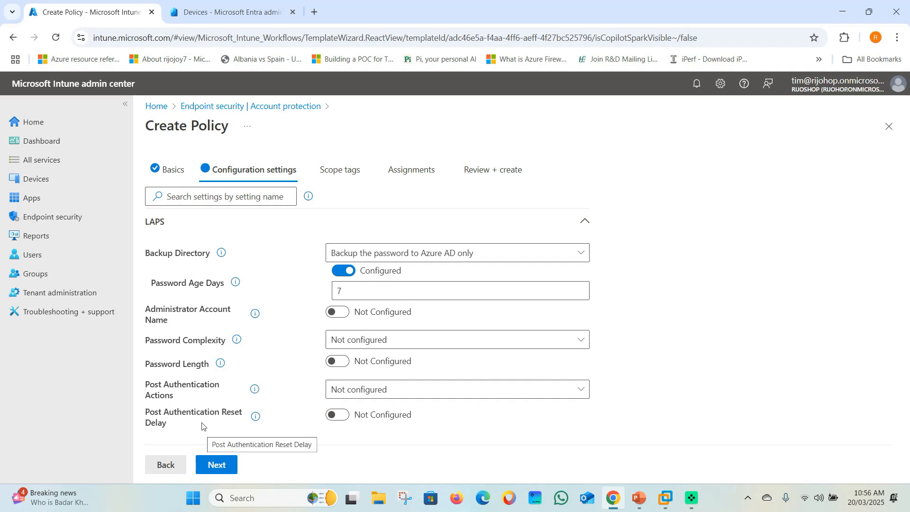
- Keep the default scope tag, leave the policy without group assignments, save it and dismiss the notifications
{"action": "left_click", "coordinate": [223, 470]}
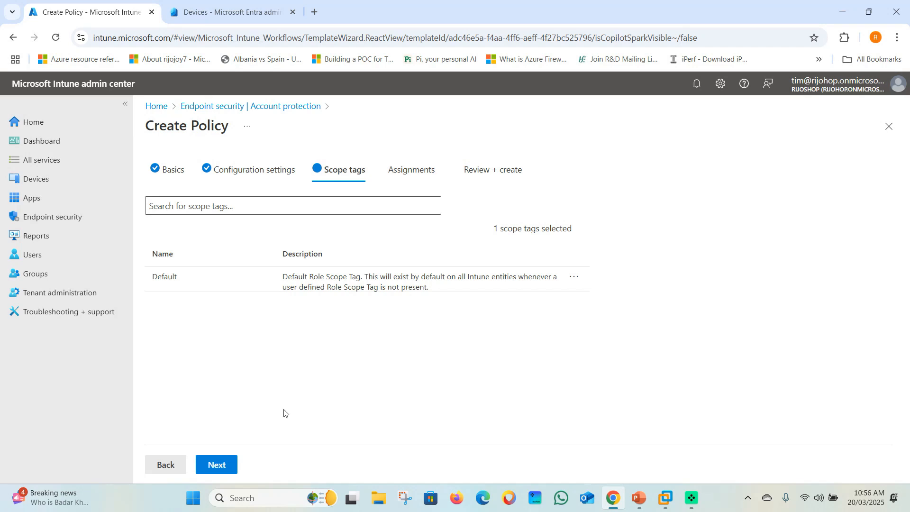
{"action": "left_click", "coordinate": [219, 464]}
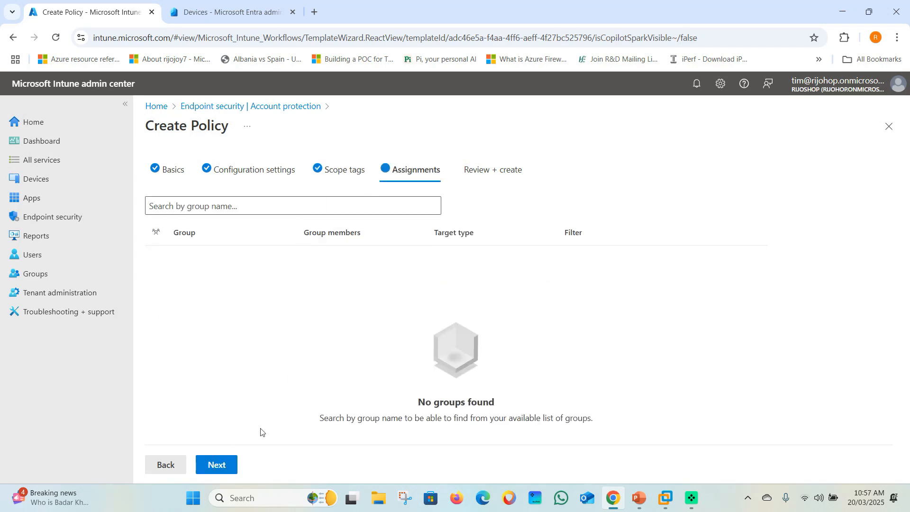
{"action": "left_click", "coordinate": [222, 466]}
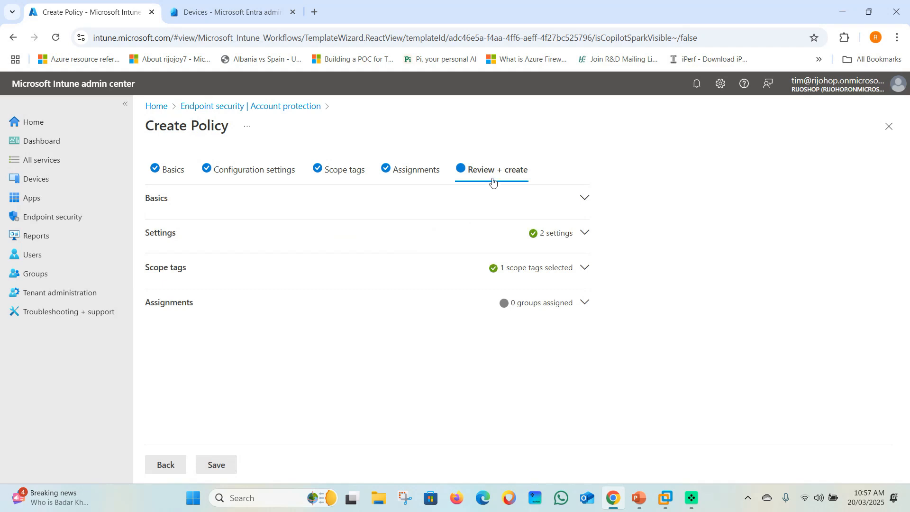
{"action": "left_click", "coordinate": [221, 470]}
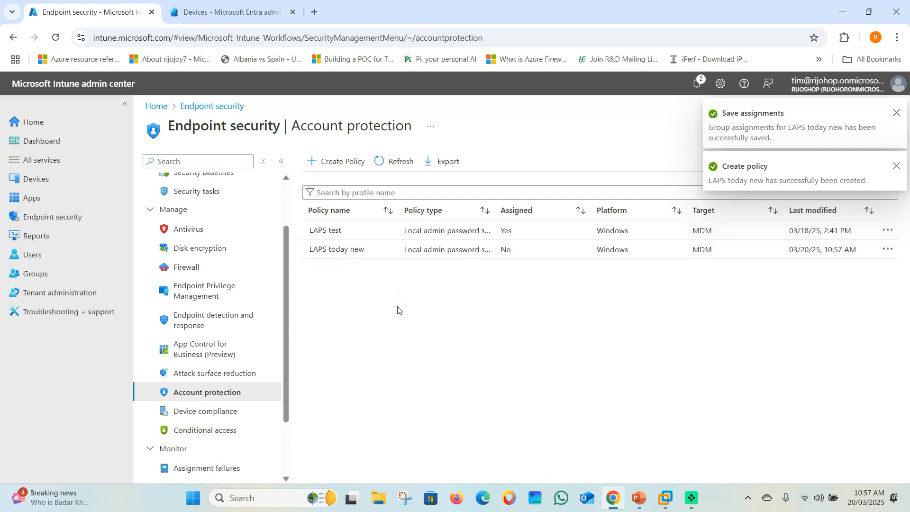
{"action": "left_click", "coordinate": [896, 112]}
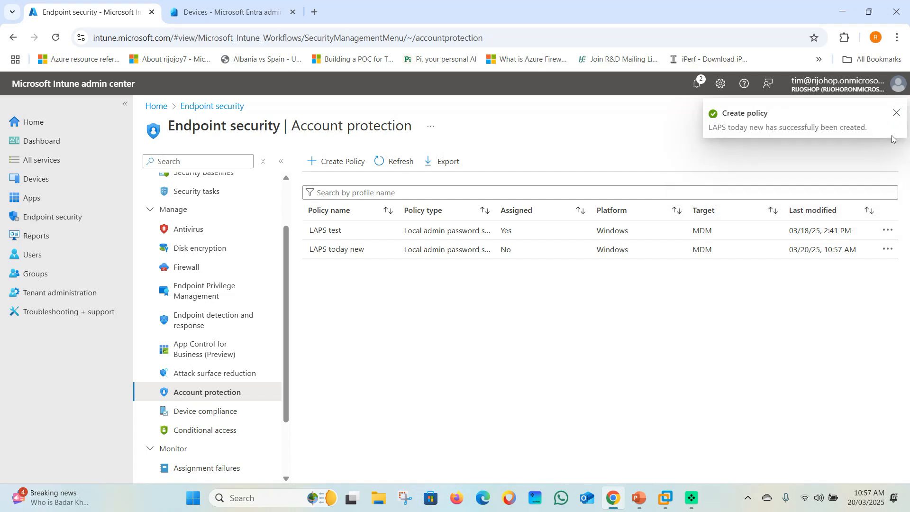
{"action": "left_click", "coordinate": [899, 113]}
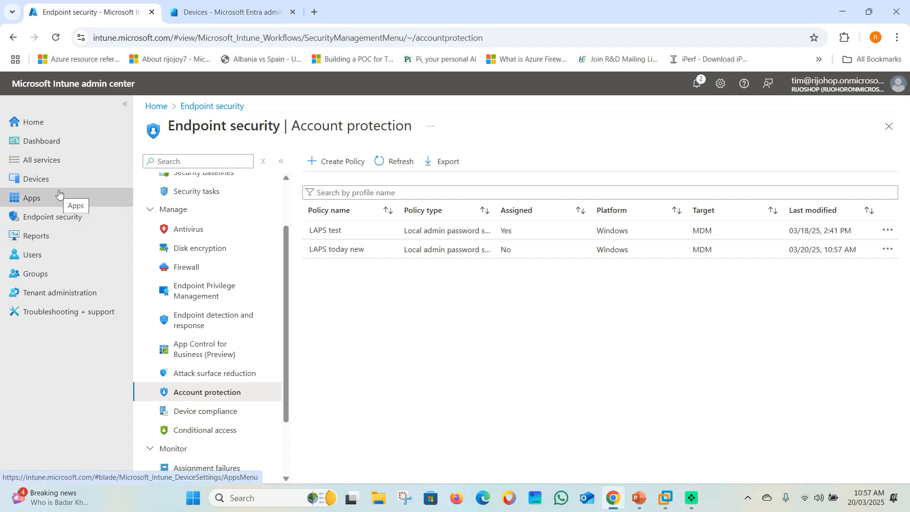
- View the list of Windows devices and open the Groups page in a new browser tab
{"action": "left_click", "coordinate": [47, 182]}
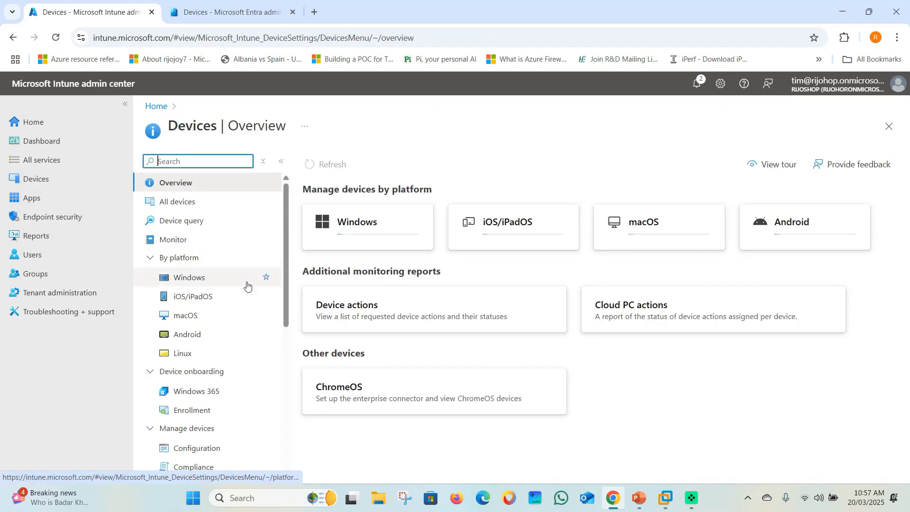
{"action": "left_click", "coordinate": [201, 278]}
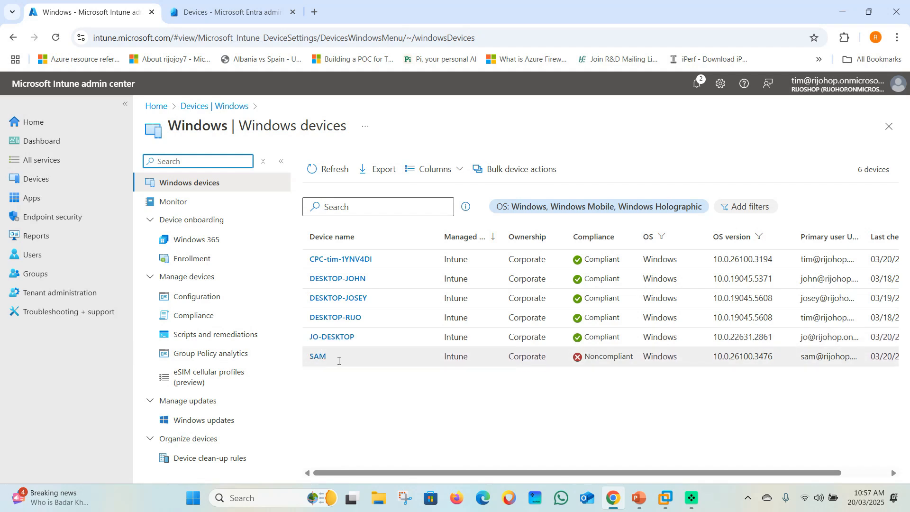
{"action": "left_click", "coordinate": [32, 277]}
{"action": "right_click", "coordinate": [32, 274]}
{"action": "left_click", "coordinate": [71, 285]}
{"action": "left_click", "coordinate": [232, 12]}
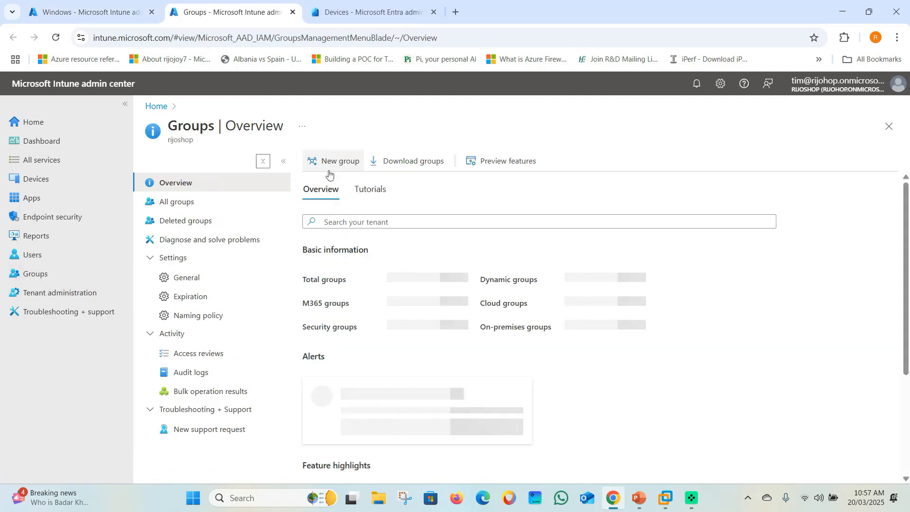
- Start a new Security group with "LAPS today new" as both its name and description
{"action": "left_click", "coordinate": [328, 164]}
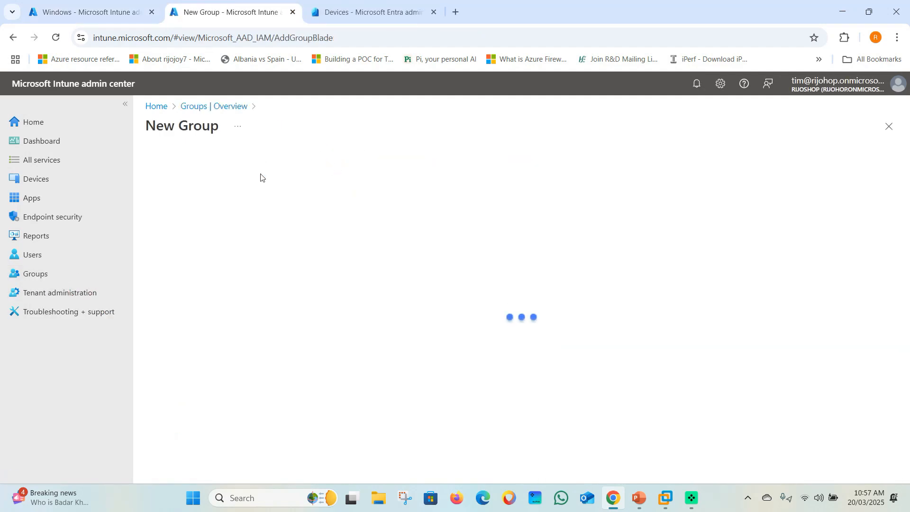
{"action": "left_click", "coordinate": [193, 203]}
{"action": "left_click", "coordinate": [183, 241]}
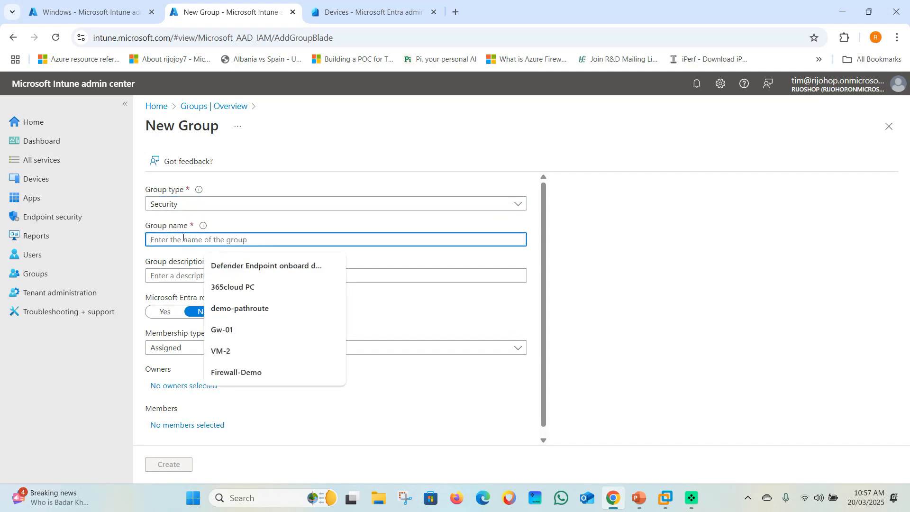
{"action": "type", "text": "LA"}
{"action": "type", "text": "PS today new"}
{"action": "left_click", "coordinate": [188, 274]}
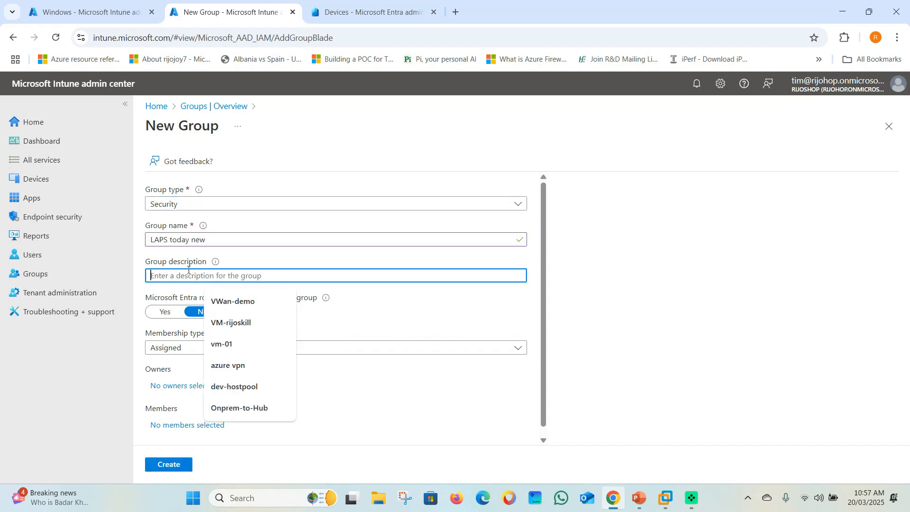
{"action": "type", "text": "LAPS today new"}
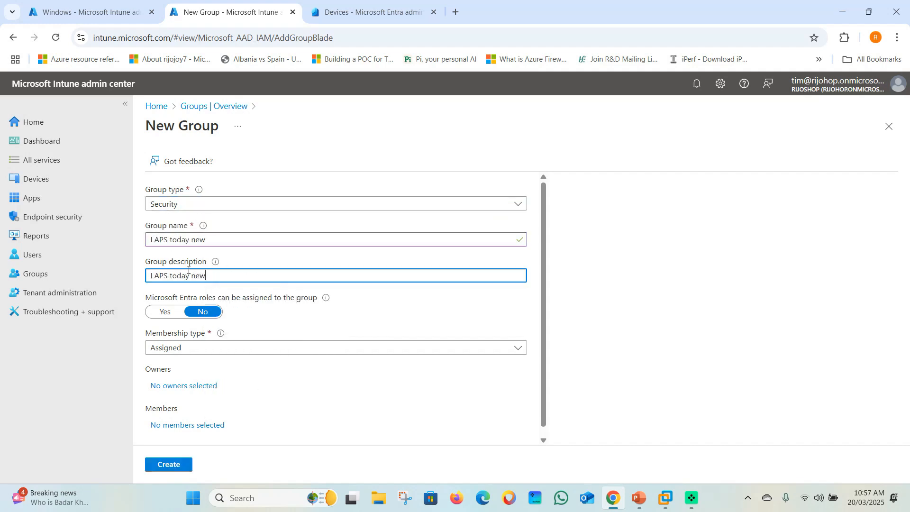
- Add the device JO-DESKTOP as a member of the new group and create the group
{"action": "left_click", "coordinate": [188, 425]}
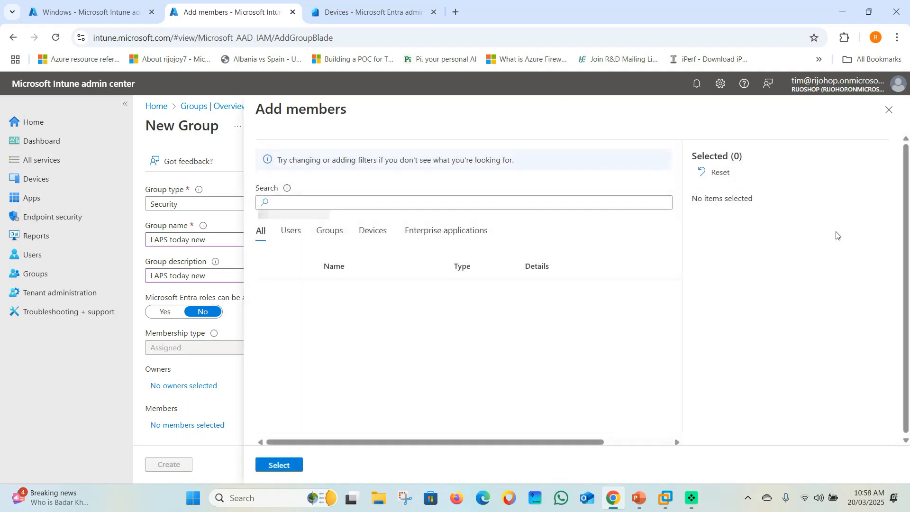
{"action": "left_click", "coordinate": [381, 230]}
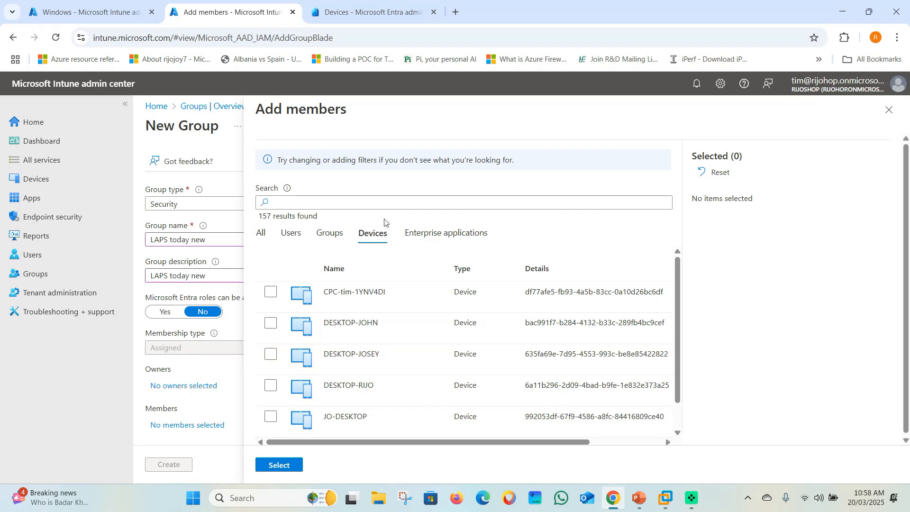
{"action": "left_click", "coordinate": [377, 202]}
{"action": "left_click", "coordinate": [270, 417]}
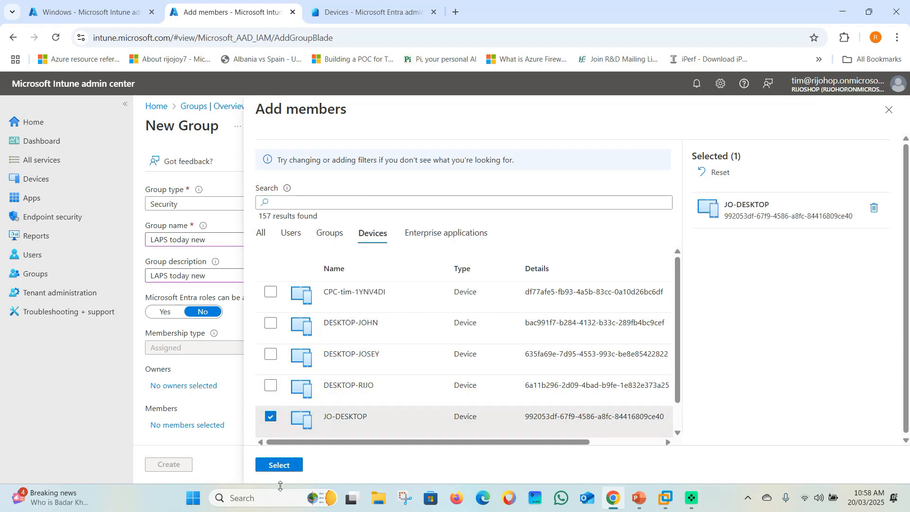
{"action": "left_click", "coordinate": [279, 465]}
{"action": "left_click", "coordinate": [168, 464]}
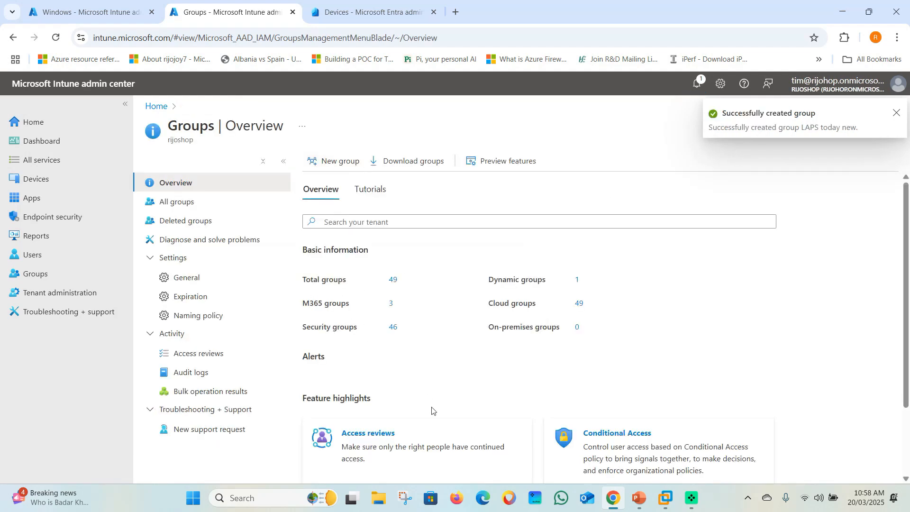
- Return to the original Intune browser tab and open the Account protection policies under Endpoint security
{"action": "left_click", "coordinate": [51, 4]}
{"action": "left_click", "coordinate": [394, 430]}
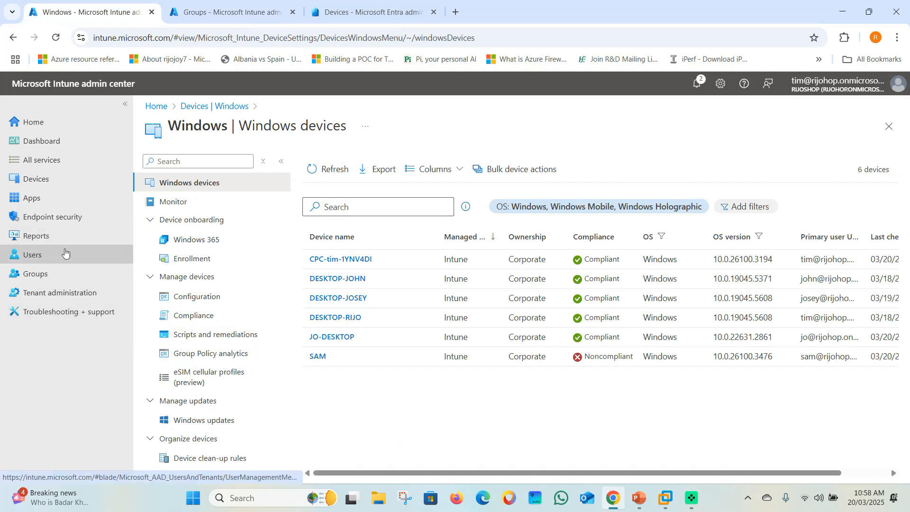
{"action": "left_click", "coordinate": [66, 224]}
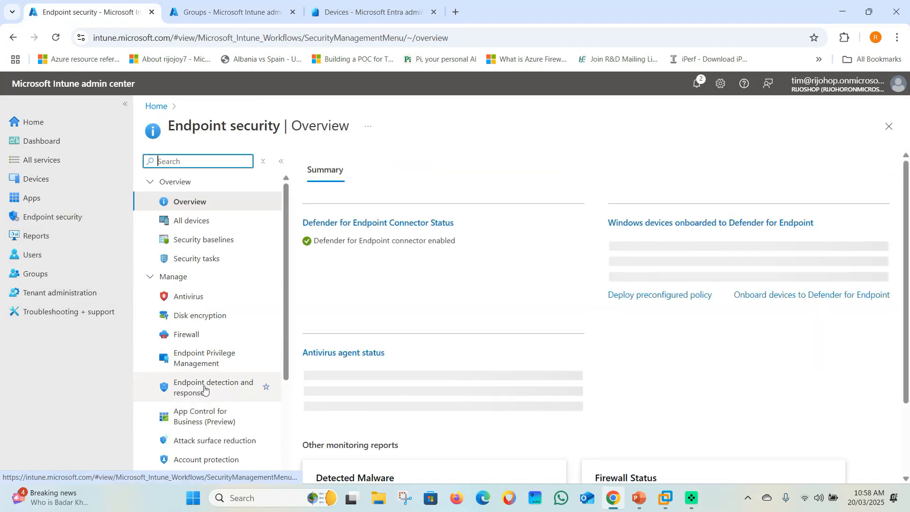
{"action": "scroll", "coordinate": [204, 426], "scroll_direction": "down", "scroll_amount": 1}
{"action": "left_click", "coordinate": [205, 400]}
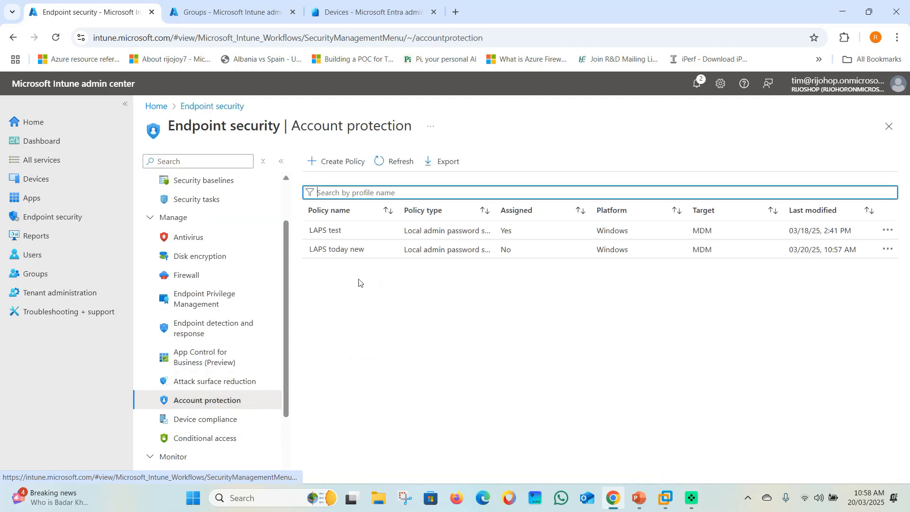
- Edit the assignments of the LAPS today new policy to include the newly created device group and save the policy
{"action": "left_click", "coordinate": [337, 250]}
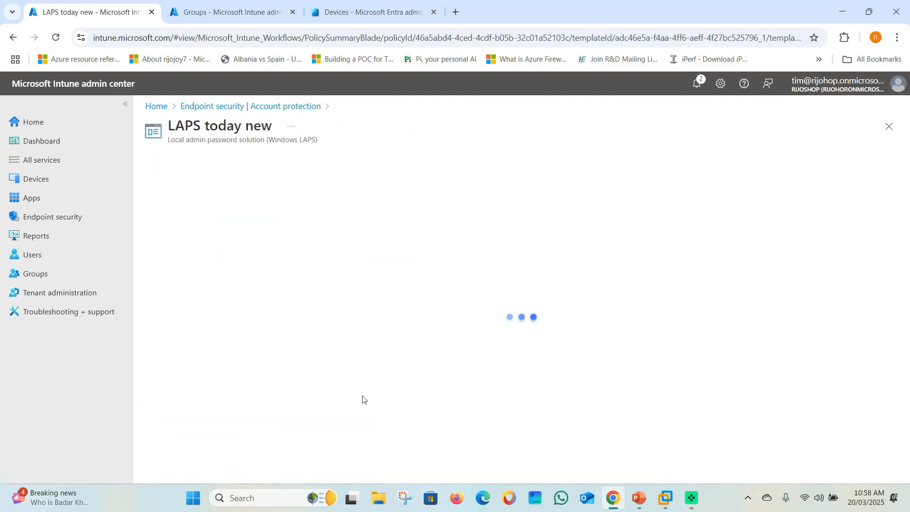
{"action": "scroll", "coordinate": [221, 438], "scroll_direction": "down", "scroll_amount": 5}
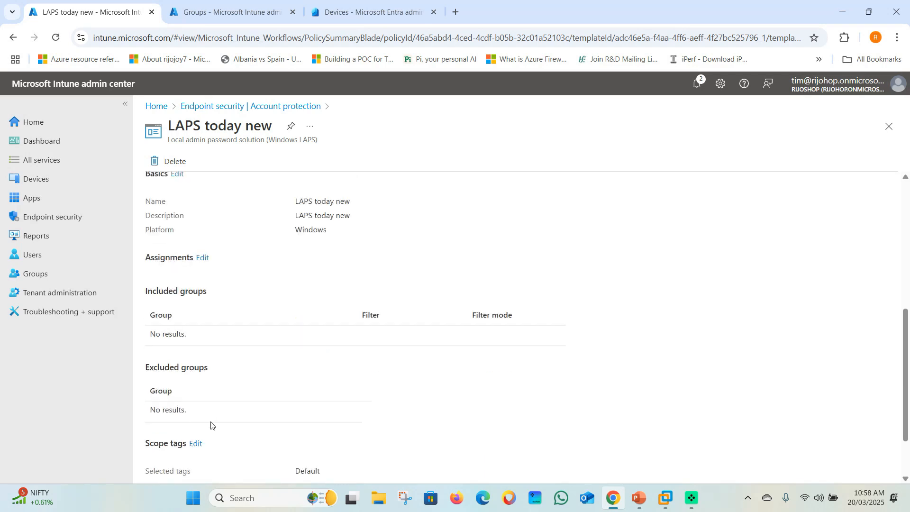
{"action": "left_click", "coordinate": [201, 258]}
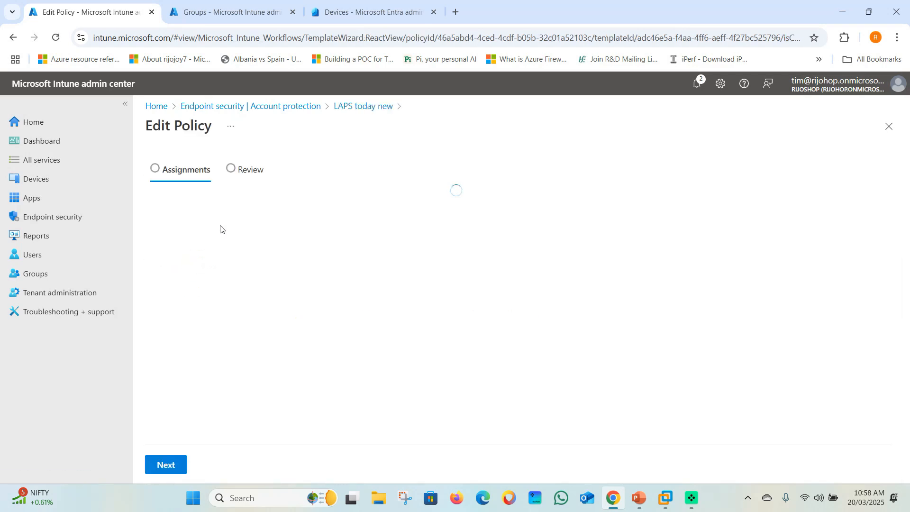
{"action": "left_click", "coordinate": [182, 207]}
{"action": "type", "text": "LAPS today new"}
{"action": "left_click", "coordinate": [208, 280]}
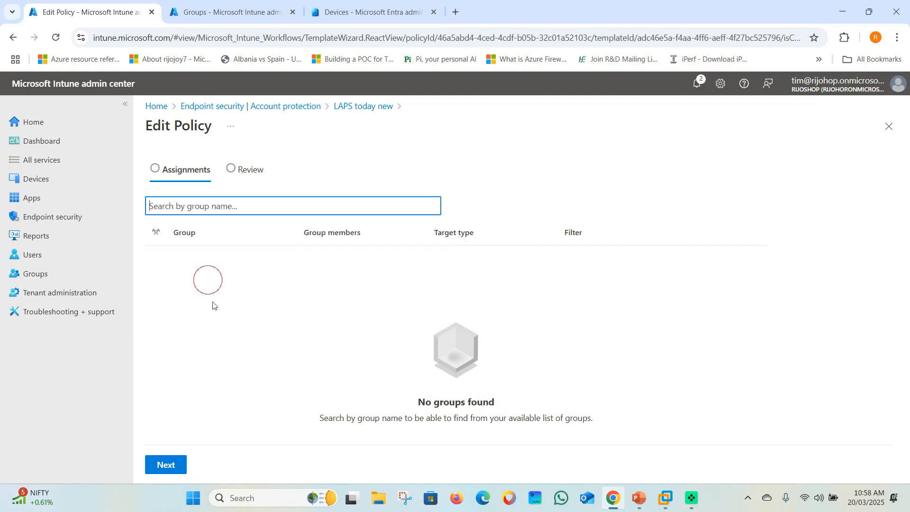
{"action": "left_click", "coordinate": [166, 462]}
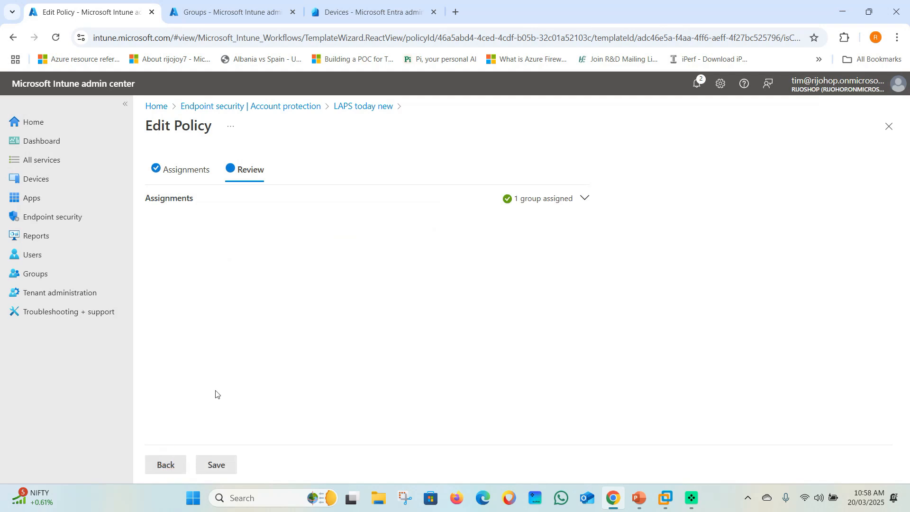
{"action": "left_click", "coordinate": [209, 466]}
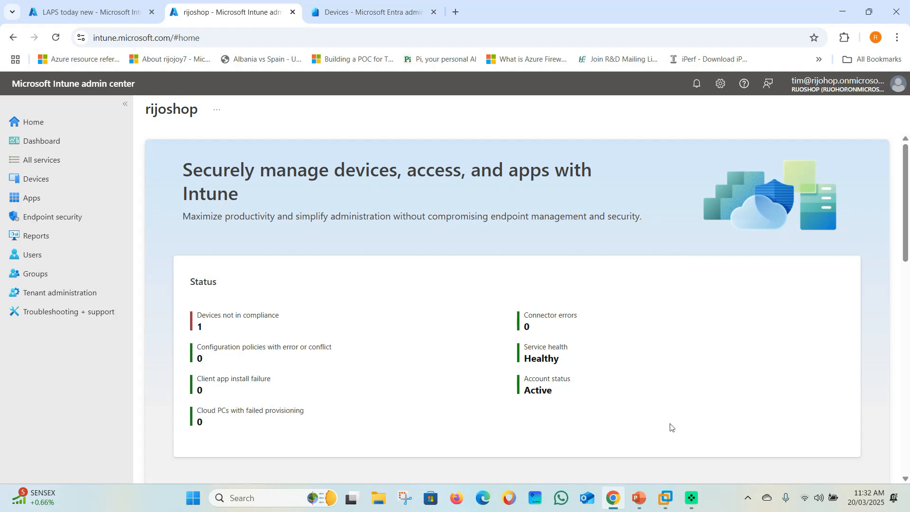
- Open the LAPS today new policy under Endpoint security Account protection and view its device check-in status report
{"action": "left_click", "coordinate": [70, 219]}
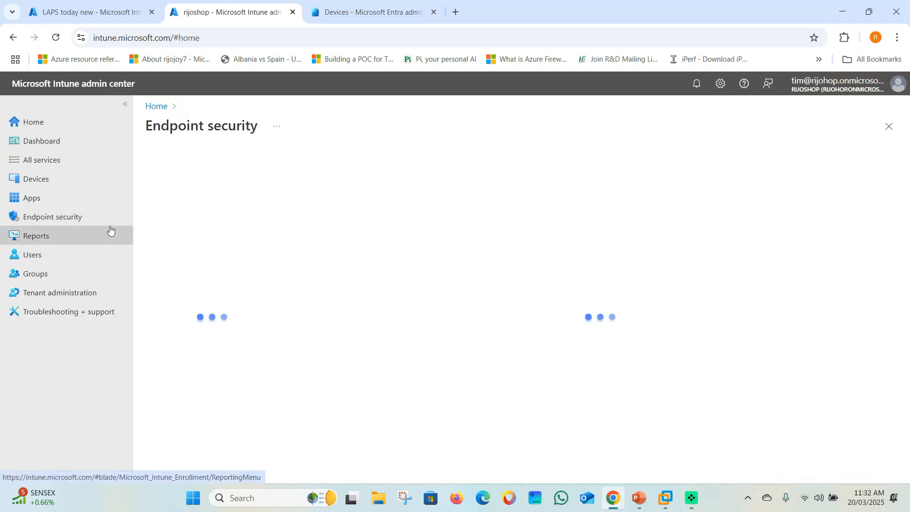
{"action": "scroll", "coordinate": [235, 355], "scroll_direction": "down", "scroll_amount": 2}
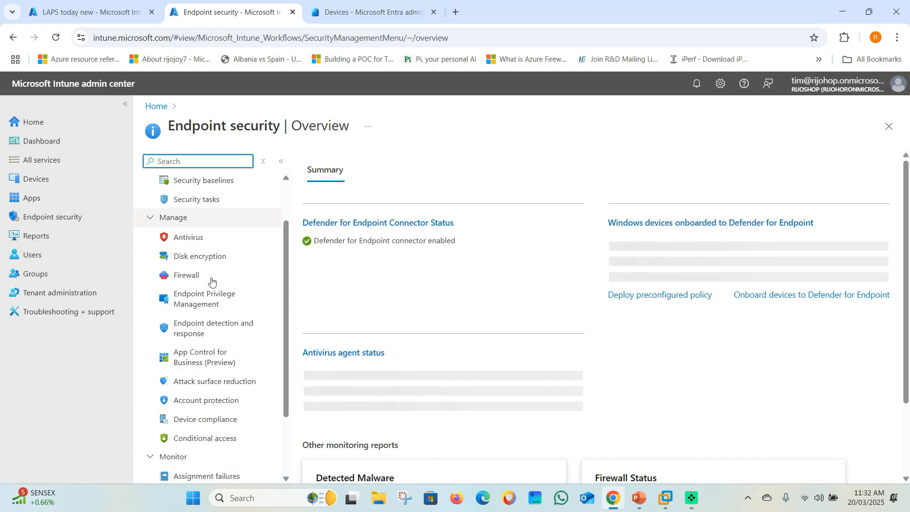
{"action": "left_click", "coordinate": [209, 399]}
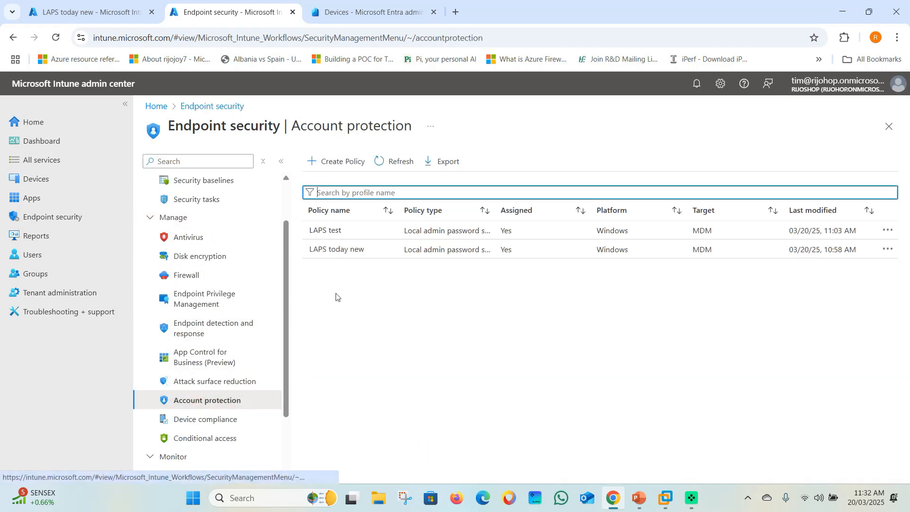
{"action": "left_click", "coordinate": [320, 249]}
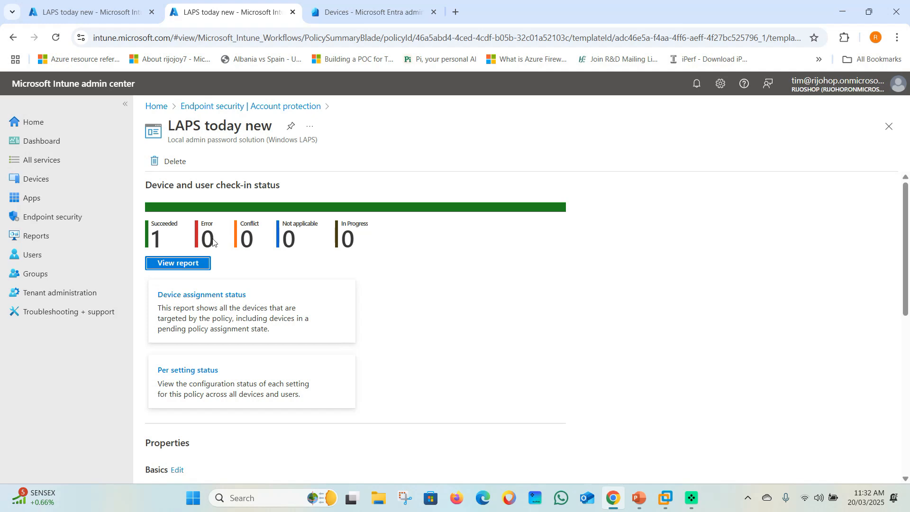
{"action": "left_click", "coordinate": [176, 264]}
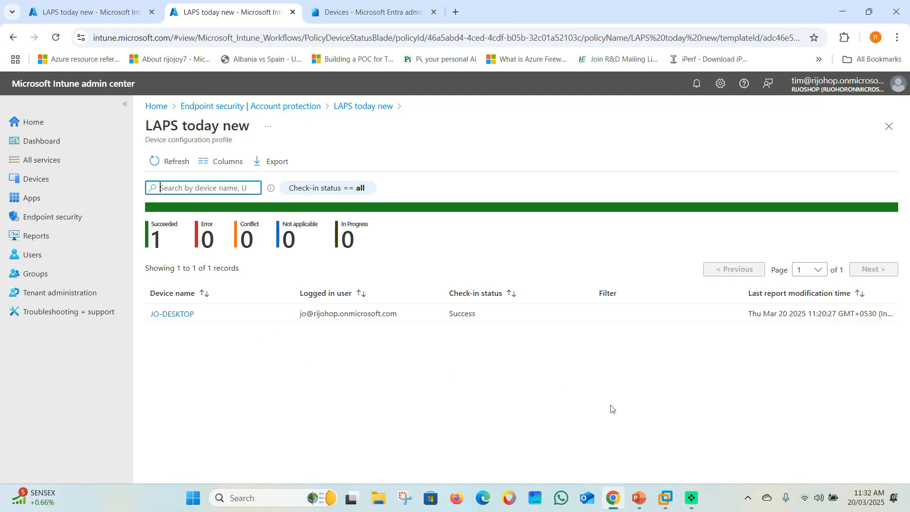
- Switch to the Windows 11 virtual machine in VMware Workstation, sign in with the account PIN and dismiss the Start menu
{"action": "left_click", "coordinate": [665, 497]}
{"action": "left_click", "coordinate": [317, 214]}
{"action": "type", "text": "••"}
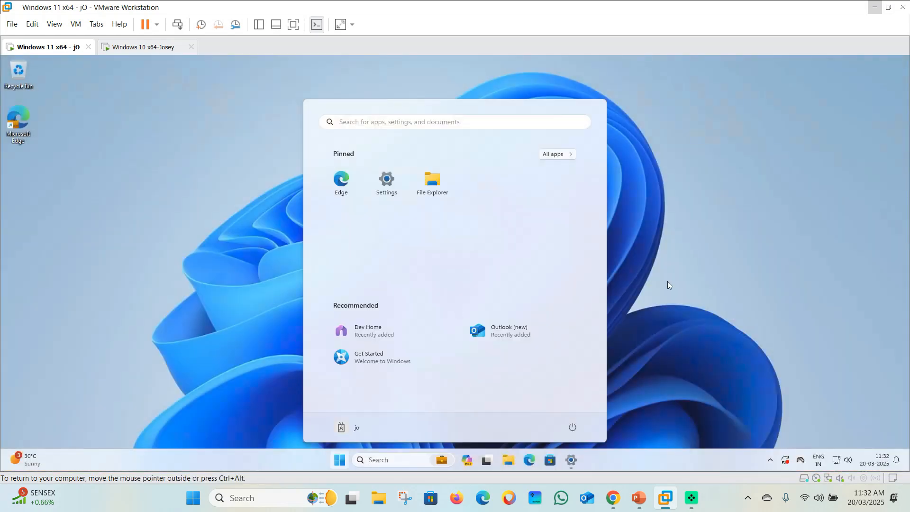
{"action": "left_click", "coordinate": [700, 251]}
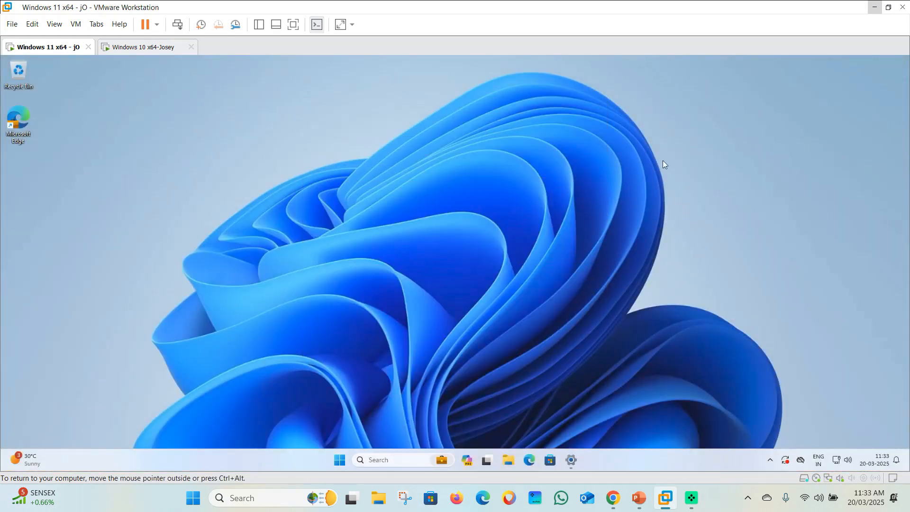
- Search for Event Viewer in the virtual machine and launch it
{"action": "left_click", "coordinate": [379, 461]}
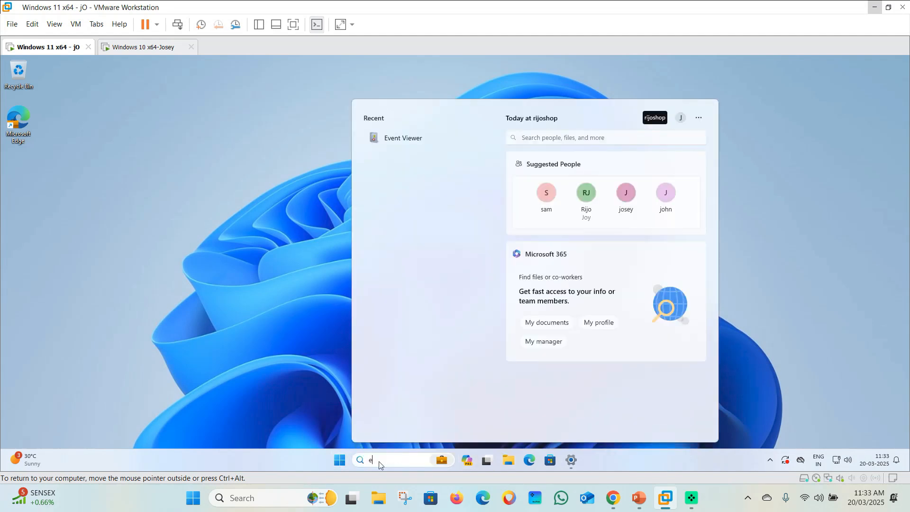
{"action": "type", "text": "eve"}
{"action": "left_click", "coordinate": [409, 163]}
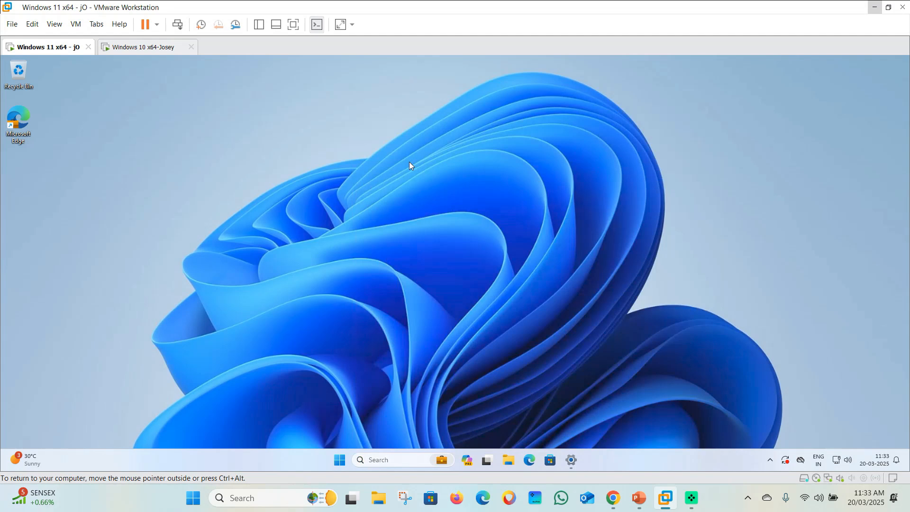
- Open the LAPS Operational log under Applications and Services Logs, Microsoft, Windows
{"action": "left_click", "coordinate": [29, 121]}
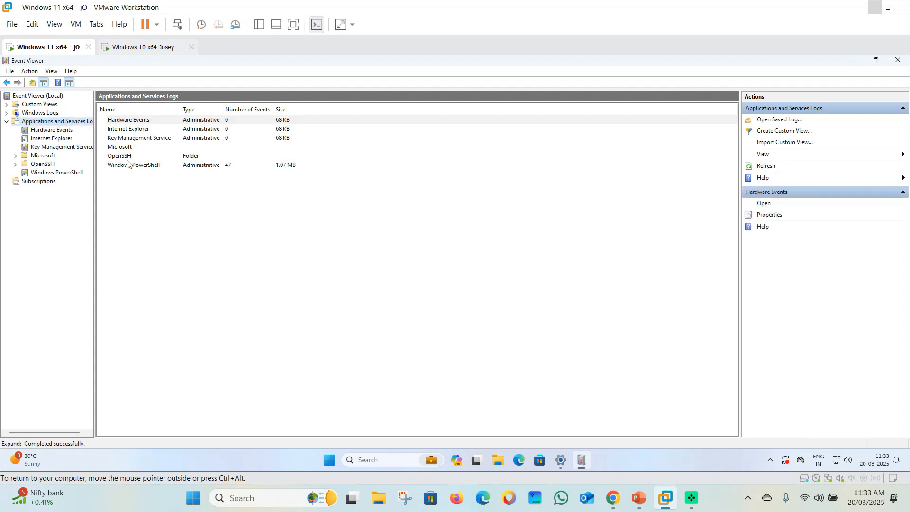
{"action": "double_click", "coordinate": [127, 147]}
{"action": "double_click", "coordinate": [134, 156]}
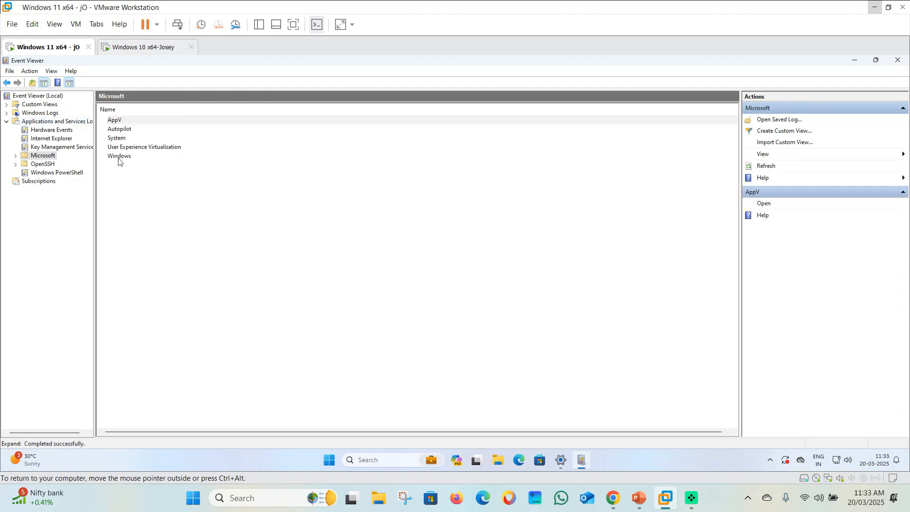
{"action": "scroll", "coordinate": [127, 318], "scroll_direction": "down", "scroll_amount": 8}
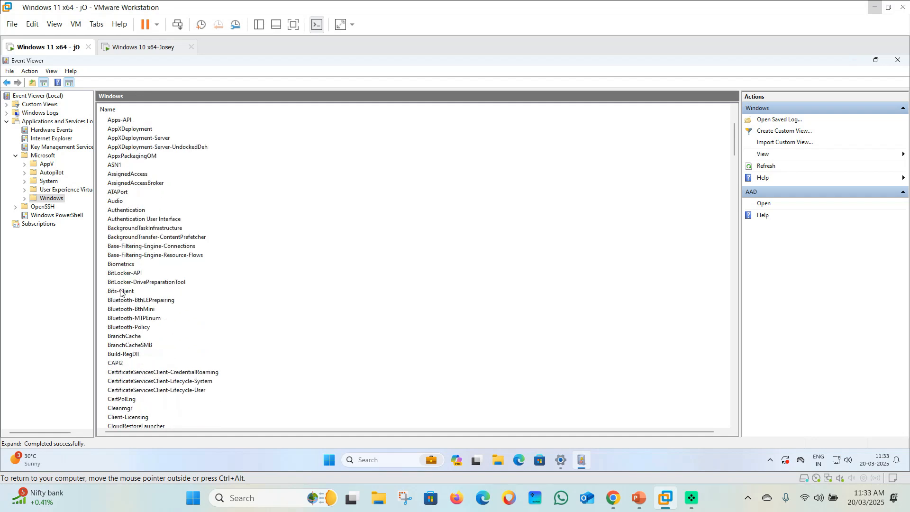
{"action": "scroll", "coordinate": [124, 331], "scroll_direction": "down", "scroll_amount": 16}
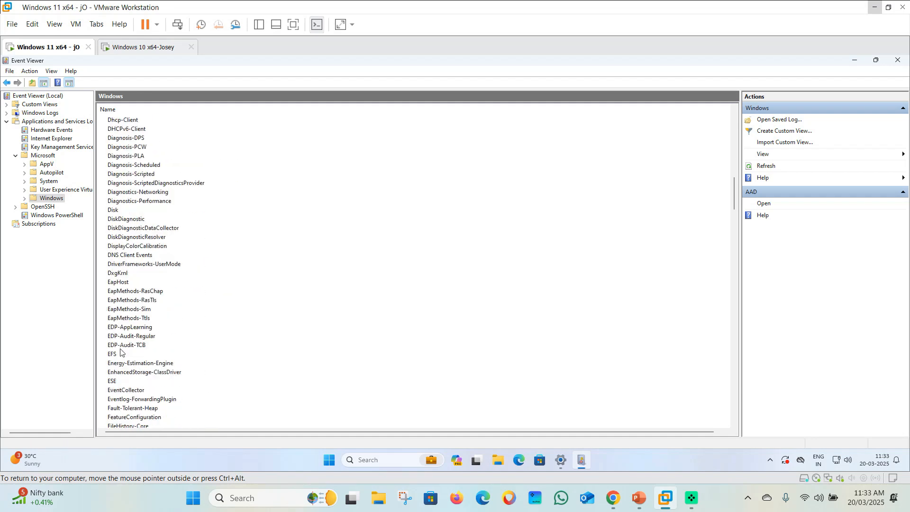
{"action": "scroll", "coordinate": [119, 356], "scroll_direction": "down", "scroll_amount": 16}
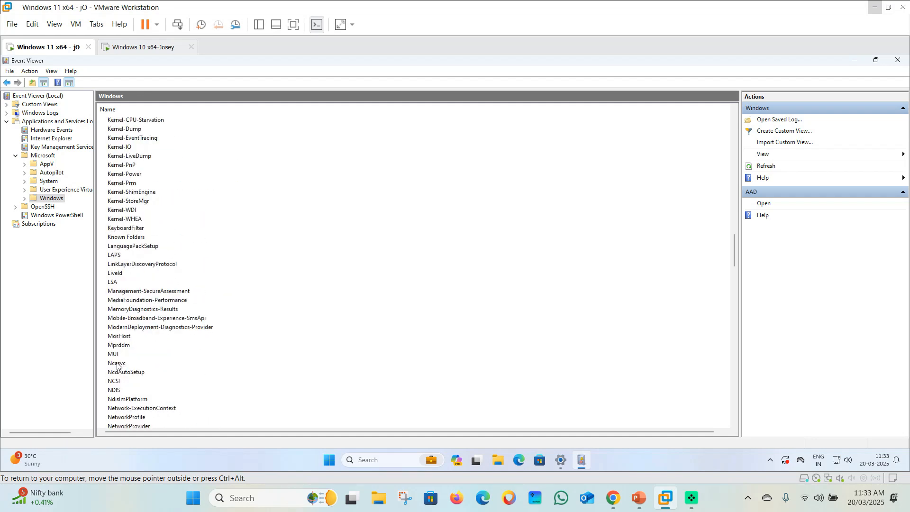
{"action": "double_click", "coordinate": [121, 258]}
{"action": "double_click", "coordinate": [145, 123]}
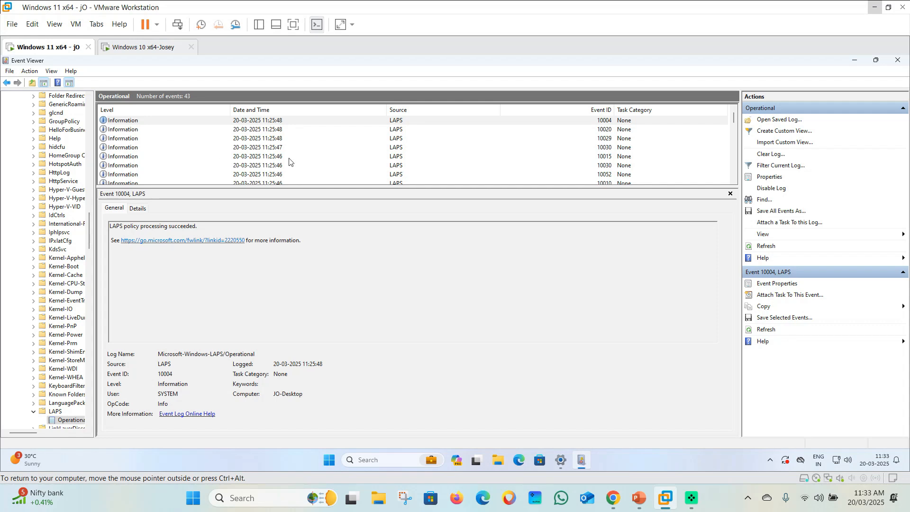
- Read the LAPS events 10002, 10000 and 10003 in sequence, highlighting the message of event 10003
{"action": "scroll", "coordinate": [192, 177], "scroll_direction": "down", "scroll_amount": 2}
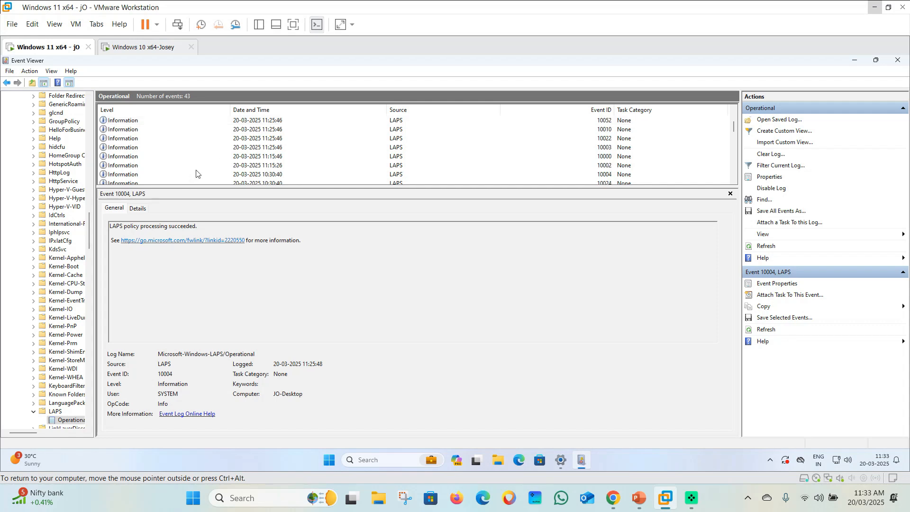
{"action": "left_click", "coordinate": [255, 166]}
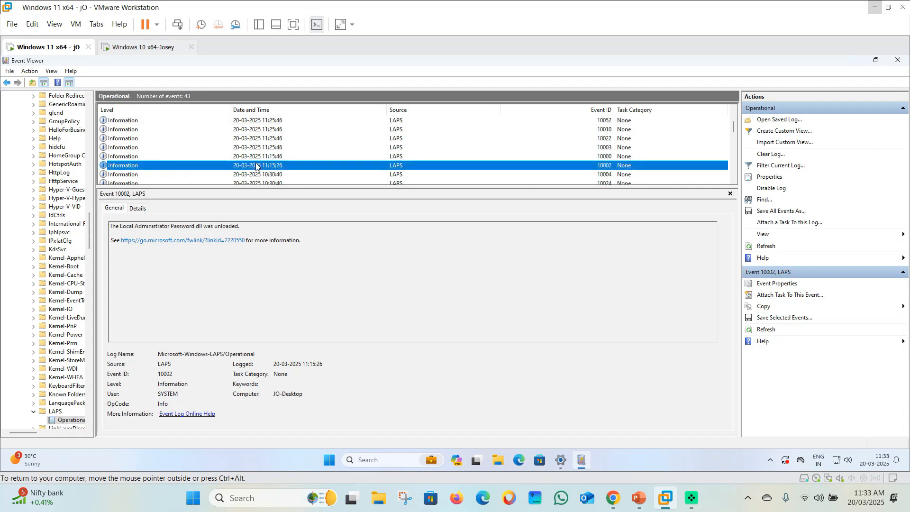
{"action": "key", "text": "Up"}
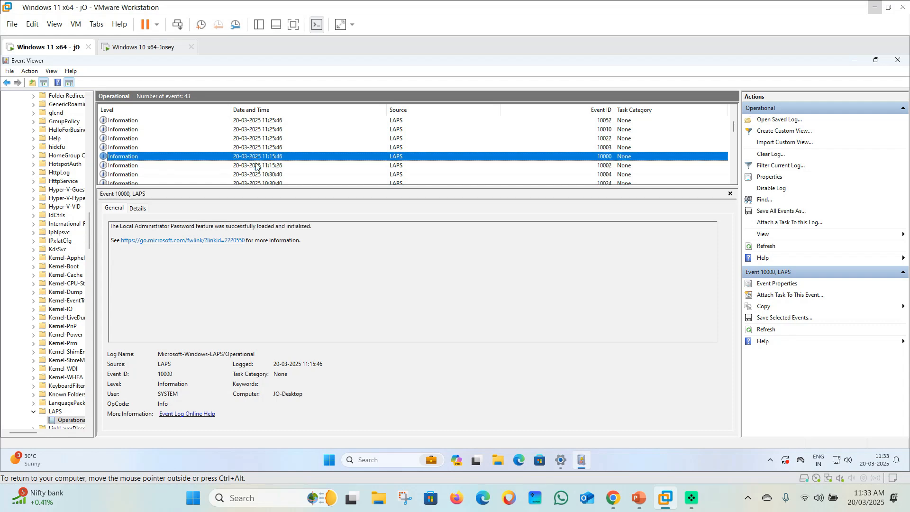
{"action": "key", "text": "Up"}
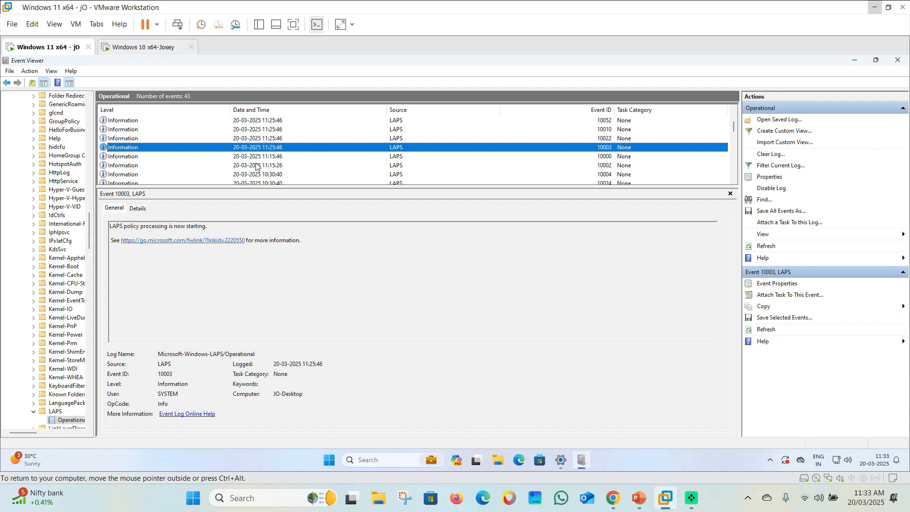
{"action": "left_click_drag", "start_coordinate": [111, 227], "coordinate": [206, 227]}
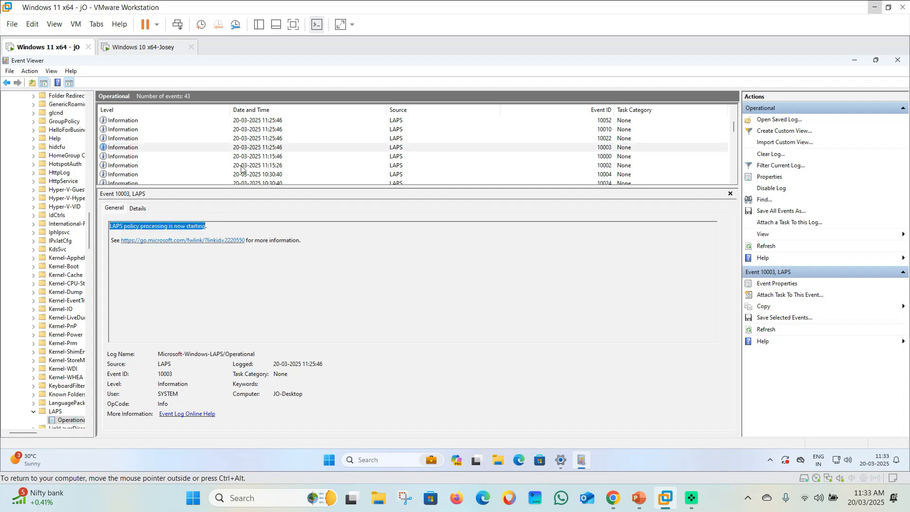
- Examine event 10022 for the applied LAPS policy's source, backup directory, password complexity, password length and post authentication grace period
{"action": "left_click", "coordinate": [127, 139]}
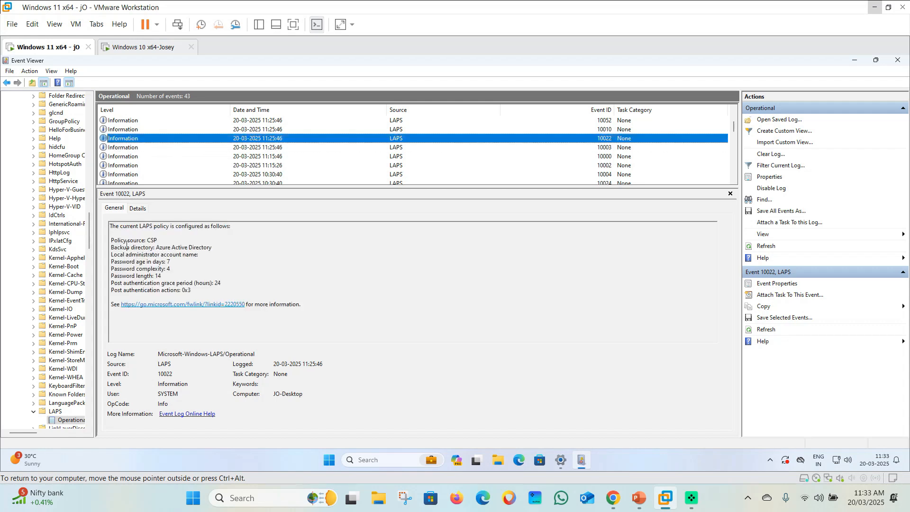
{"action": "left_click_drag", "start_coordinate": [108, 232], "coordinate": [190, 231]}
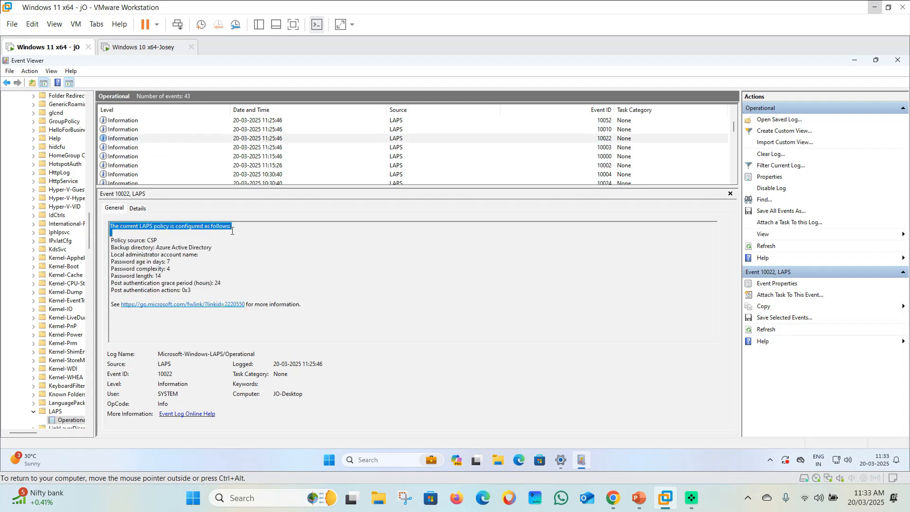
{"action": "double_click", "coordinate": [152, 239]}
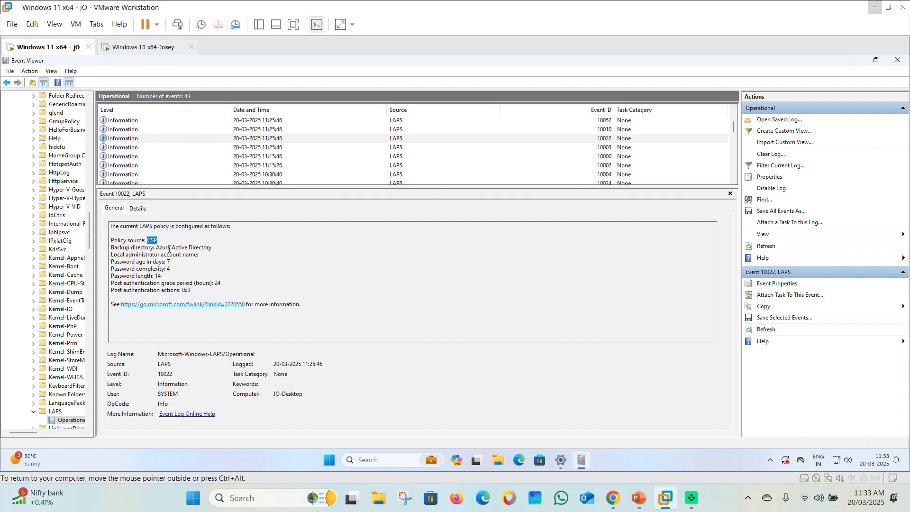
{"action": "left_click_drag", "start_coordinate": [156, 247], "coordinate": [213, 248]}
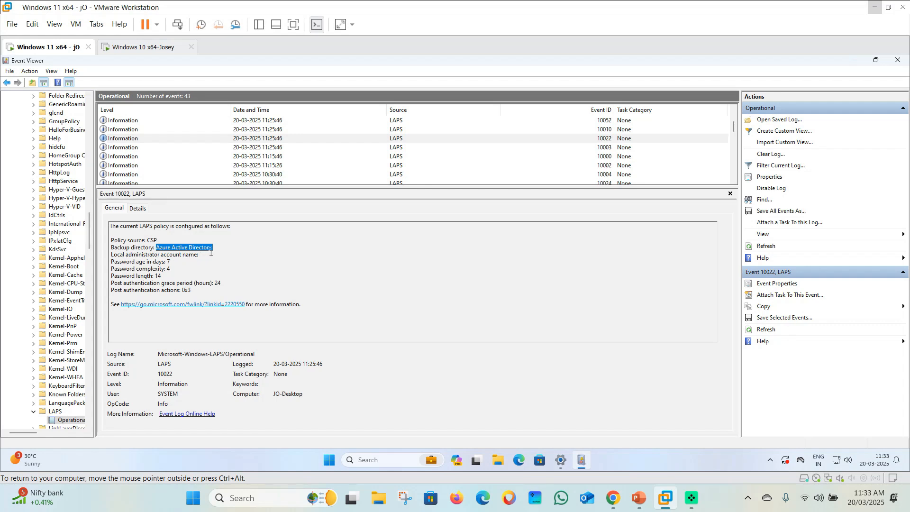
{"action": "left_click_drag", "start_coordinate": [165, 263], "coordinate": [177, 268]}
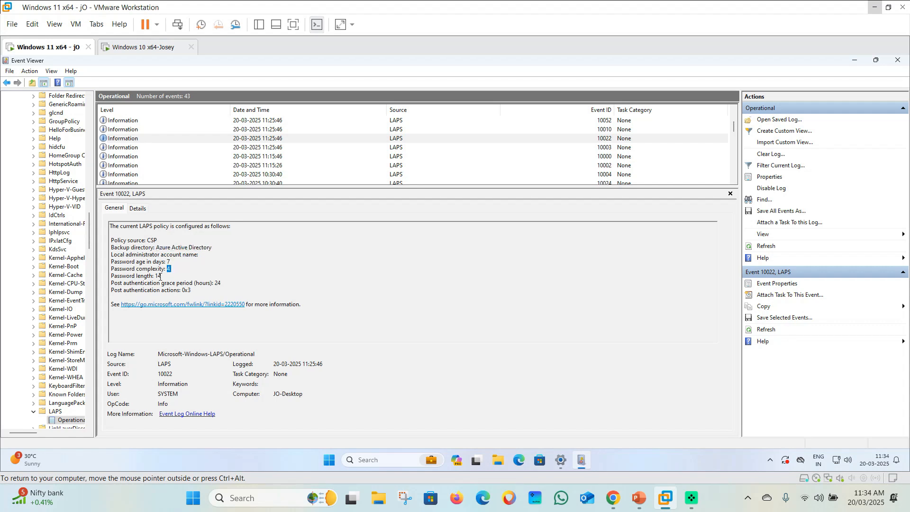
{"action": "left_click_drag", "start_coordinate": [156, 277], "coordinate": [168, 279]}
{"action": "left_click_drag", "start_coordinate": [112, 284], "coordinate": [223, 282]}
{"action": "left_click", "coordinate": [223, 282]}
{"action": "double_click", "coordinate": [216, 282]}
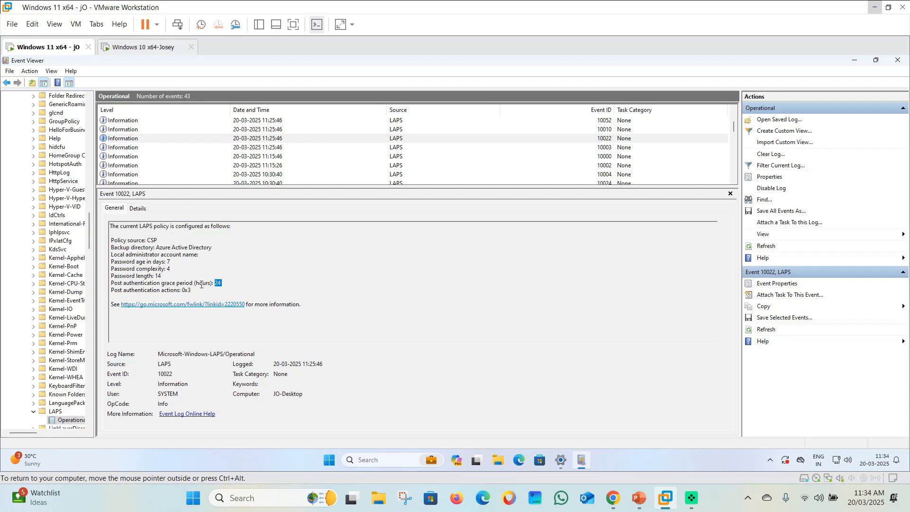
- Read event 10010 about the password backup destination, highlight its message, and view event 10052
{"action": "left_click", "coordinate": [131, 130]}
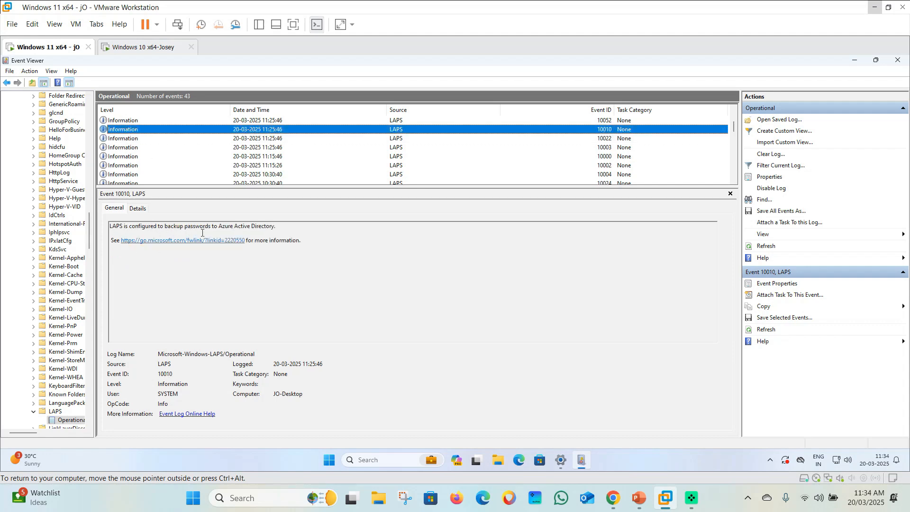
{"action": "left_click_drag", "start_coordinate": [285, 226], "coordinate": [104, 226]}
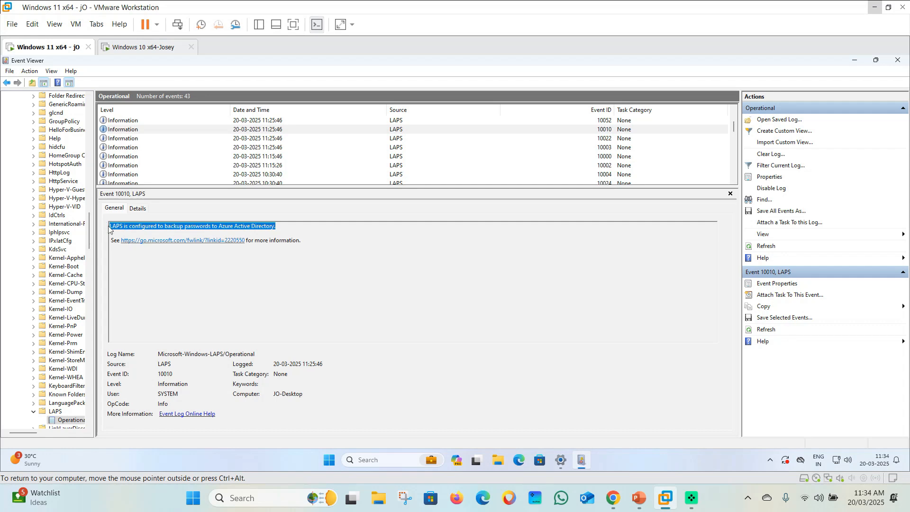
{"action": "left_click", "coordinate": [126, 123]}
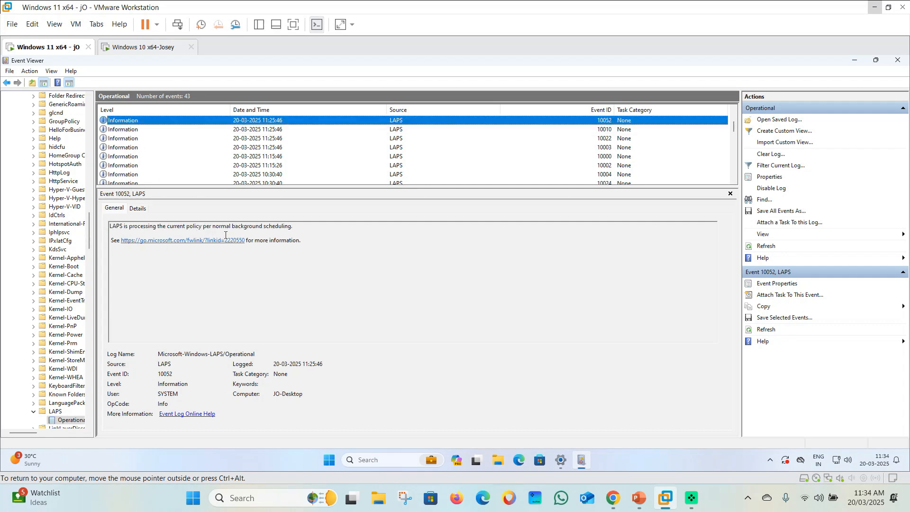
- View the newest LAPS event, 10004, in the Operational log
{"action": "scroll", "coordinate": [298, 151], "scroll_direction": "up", "scroll_amount": 2}
{"action": "left_click", "coordinate": [144, 124]}
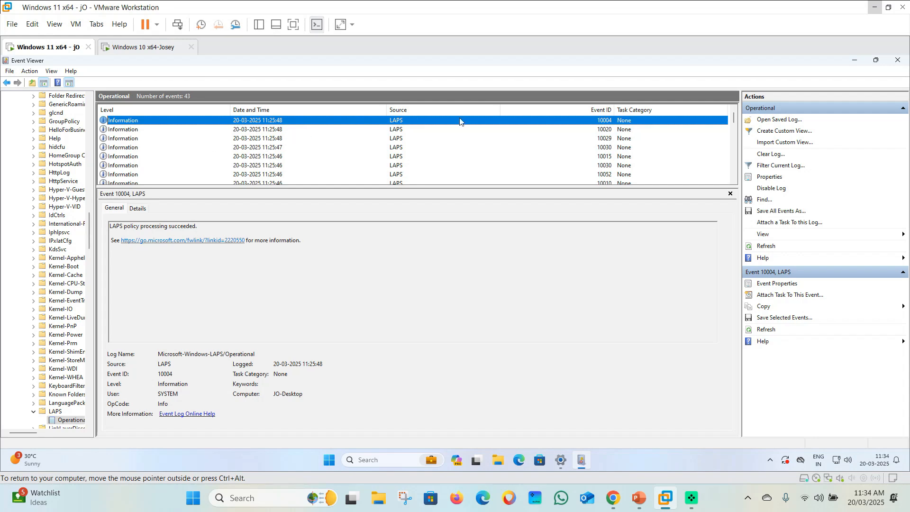
- Switch to the Intune admin center in Chrome and open JO-DESKTOP from the Windows devices list
{"action": "left_click", "coordinate": [613, 497]}
{"action": "left_click", "coordinate": [300, 408]}
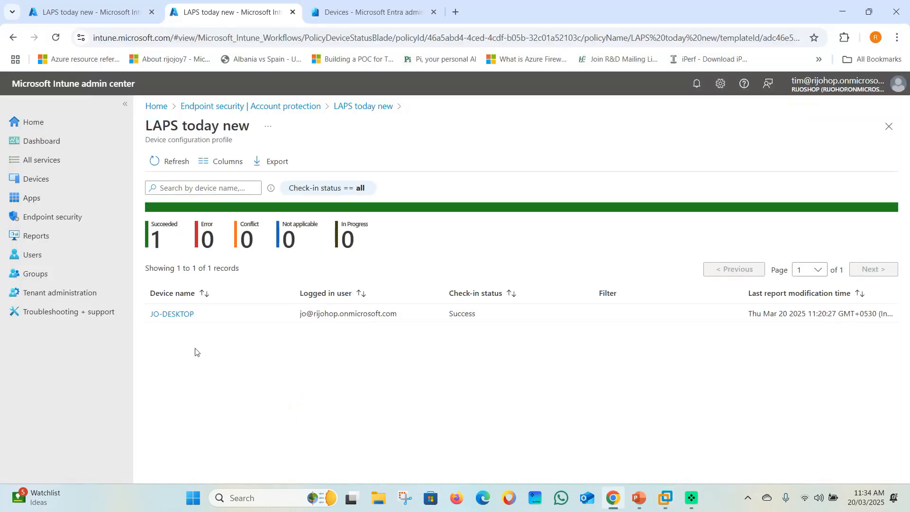
{"action": "left_click", "coordinate": [45, 189]}
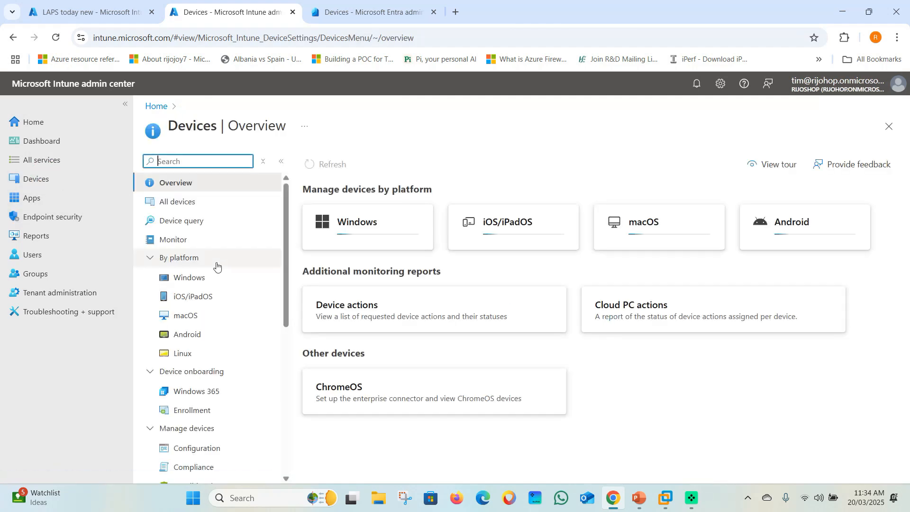
{"action": "scroll", "coordinate": [215, 273], "scroll_direction": "down", "scroll_amount": 3}
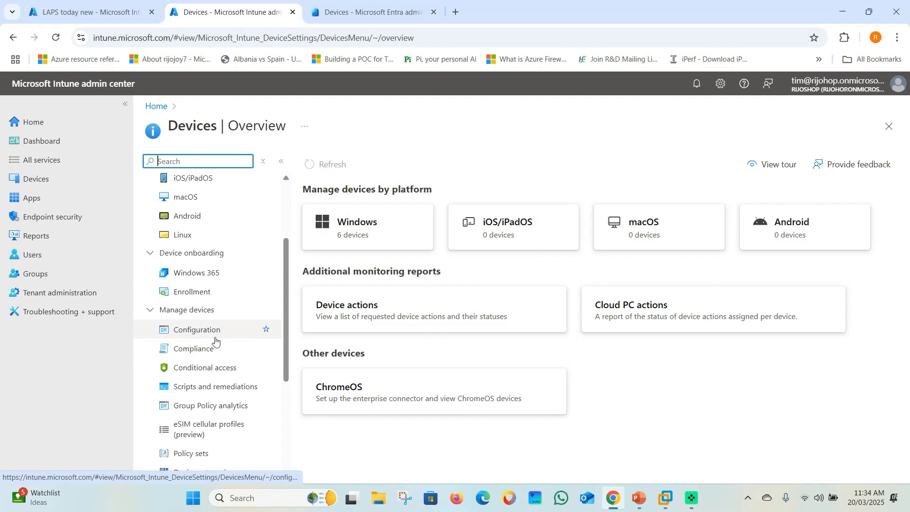
{"action": "left_click", "coordinate": [345, 225]}
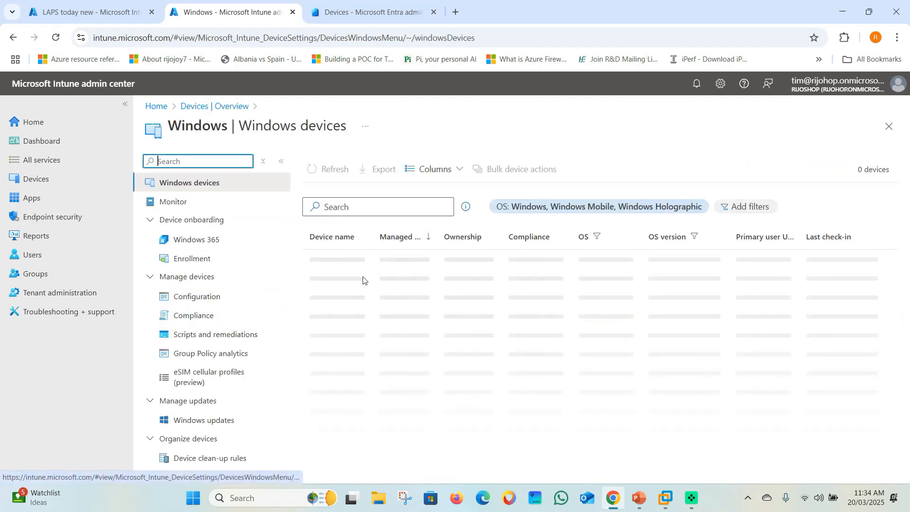
{"action": "left_click", "coordinate": [330, 342]}
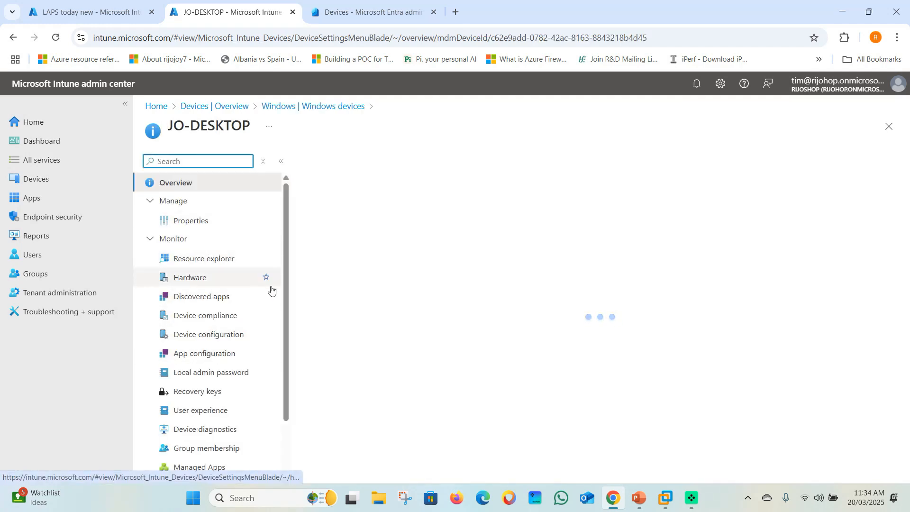
- Reveal JO-DESKTOP's local administrator password from its Local admin password page
{"action": "left_click_drag", "start_coordinate": [283, 304], "coordinate": [287, 322]}
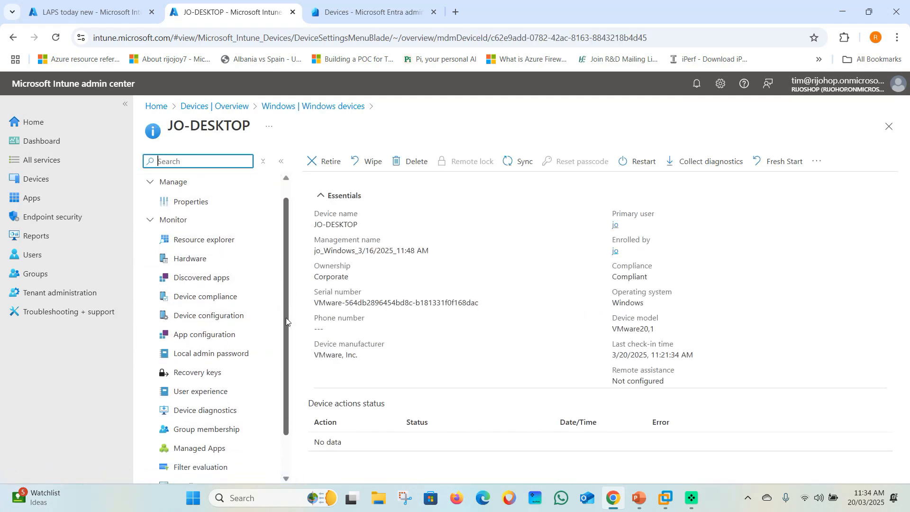
{"action": "left_click", "coordinate": [213, 349]}
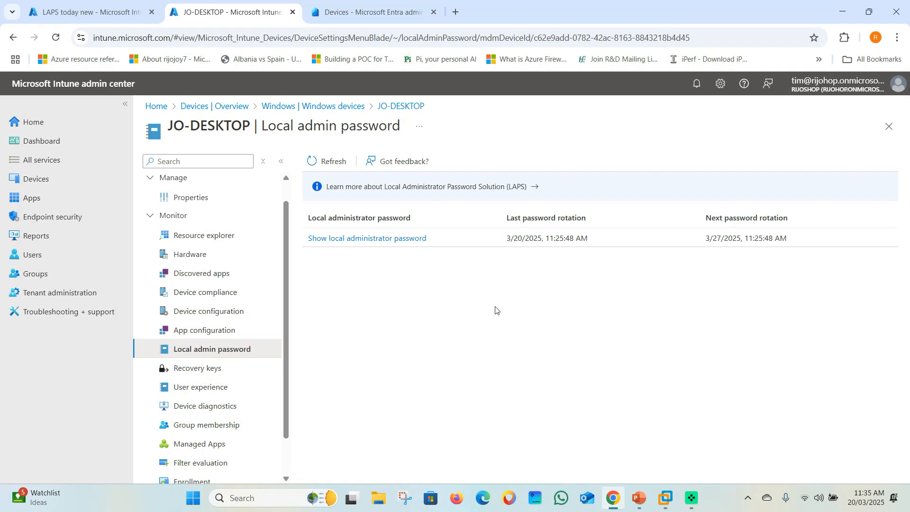
{"action": "left_click", "coordinate": [364, 239]}
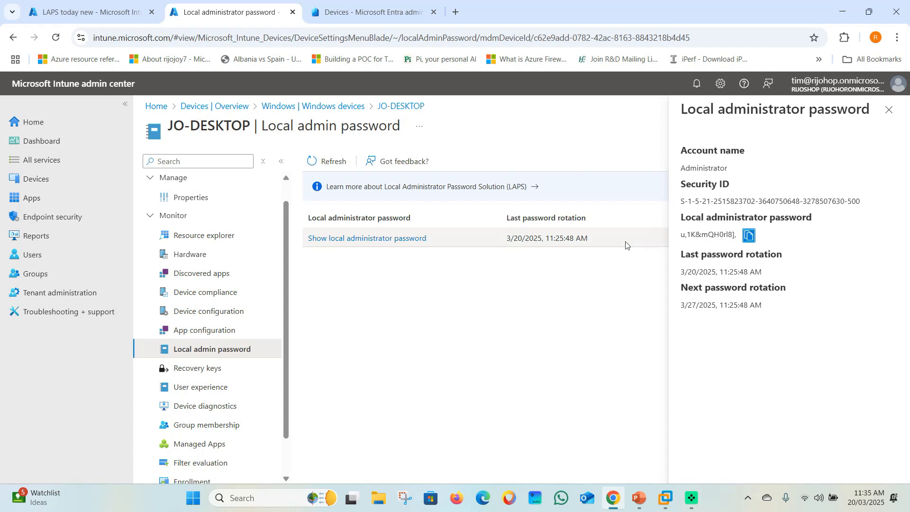
- Switch to the Windows 11 virtual machine in VMware Workstation, close Event Viewer and postpone the pending update restart
{"action": "left_click", "coordinate": [664, 497]}
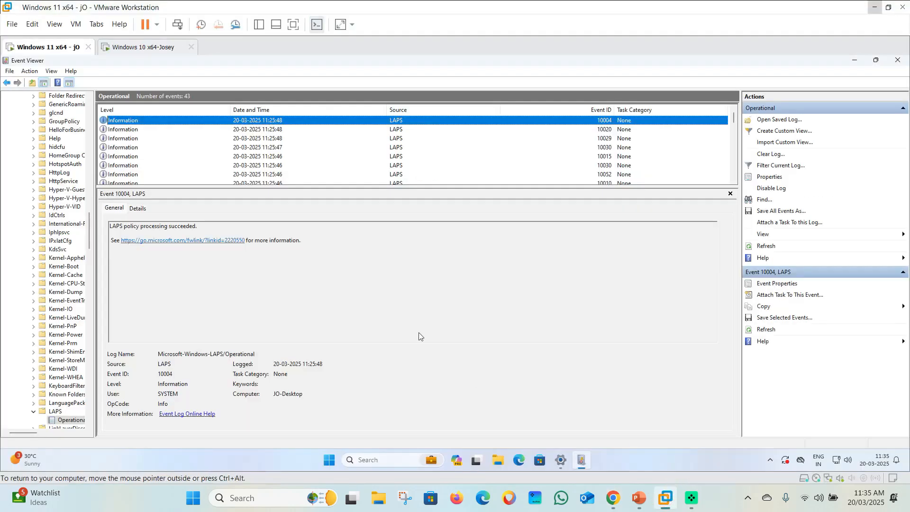
{"action": "left_click", "coordinate": [898, 62]}
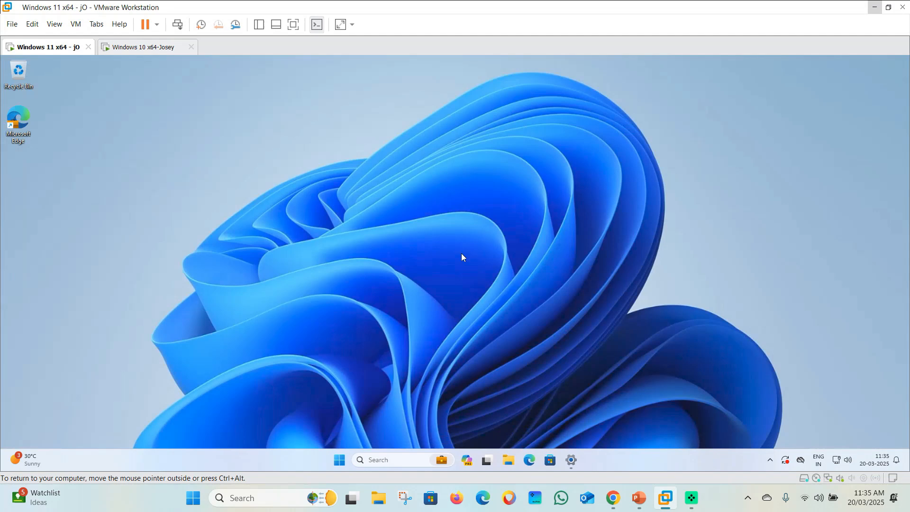
{"action": "left_click", "coordinate": [339, 460]}
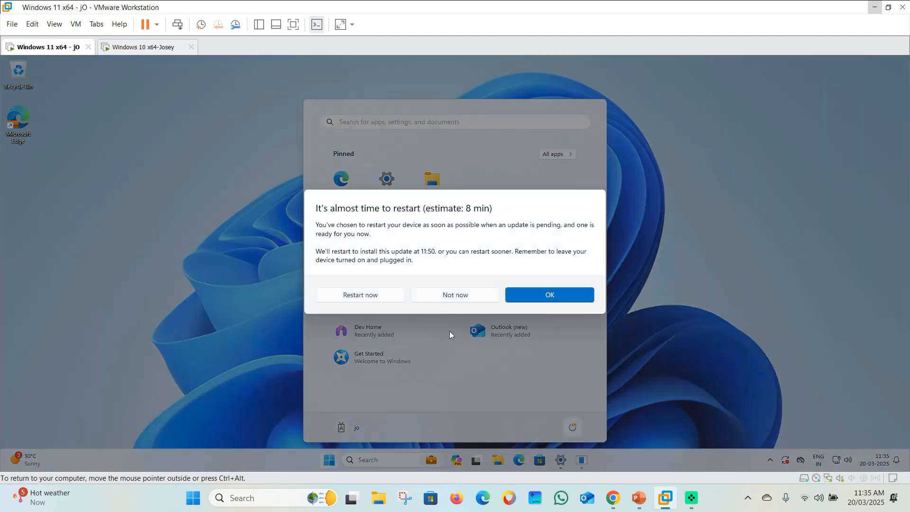
{"action": "left_click", "coordinate": [451, 296]}
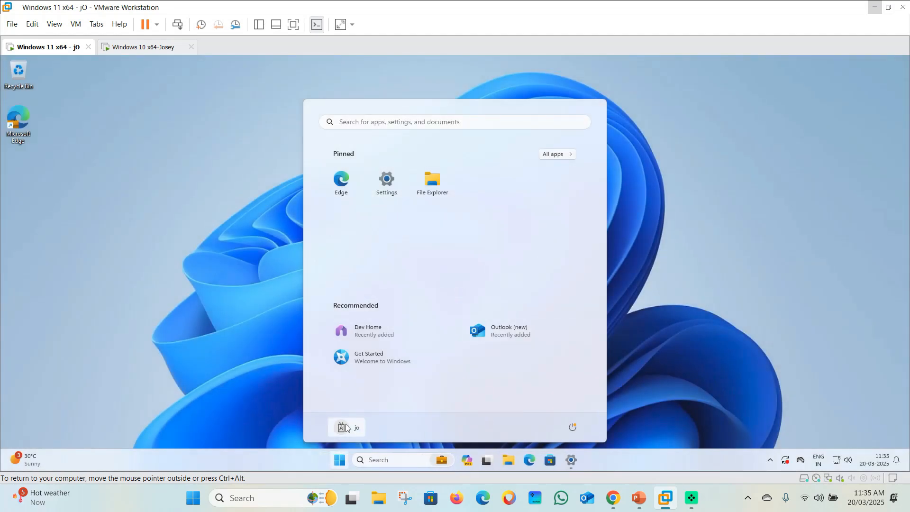
- Leave the current user's session for the sign-in screen and enter Administrator as the account name under Other user
{"action": "left_click", "coordinate": [350, 427]}
{"action": "left_click", "coordinate": [340, 379]}
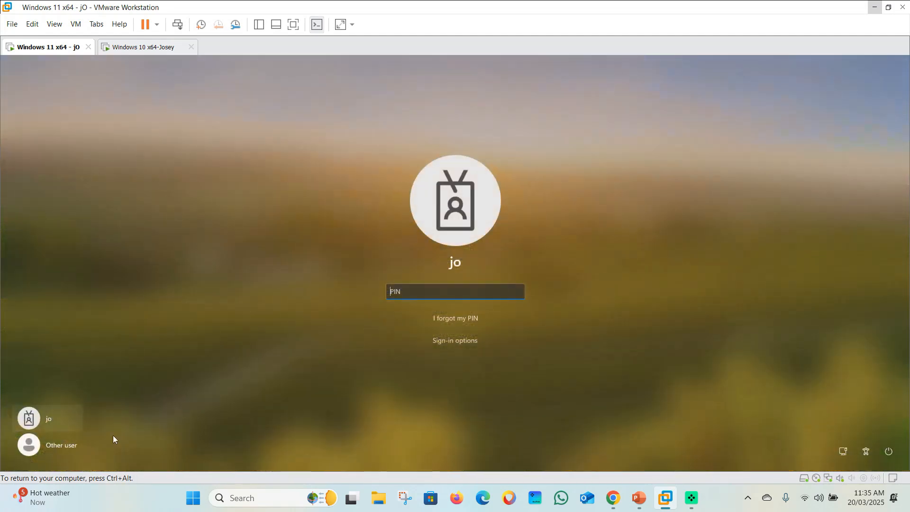
{"action": "left_click", "coordinate": [60, 448]}
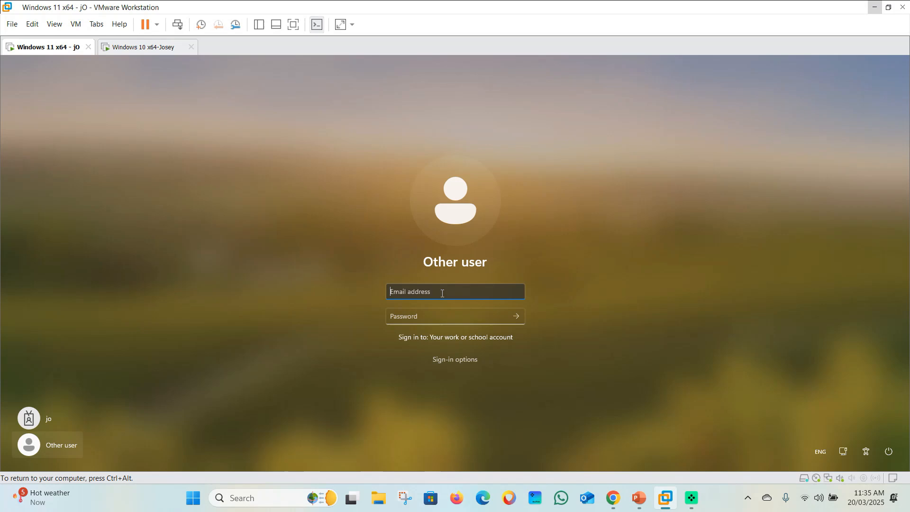
{"action": "type", "text": "Administrator"}
{"action": "key", "text": "Tab"}
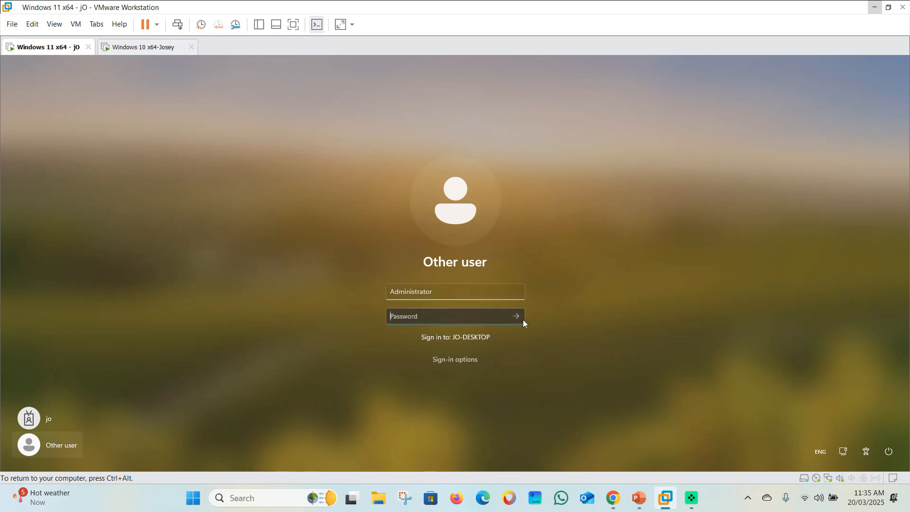
- Place the virtual machine window beside the revealed credentials, enter the local administrator password and sign in to JO-DESKTOP
{"action": "left_click", "coordinate": [889, 8]}
{"action": "left_click", "coordinate": [192, 296]}
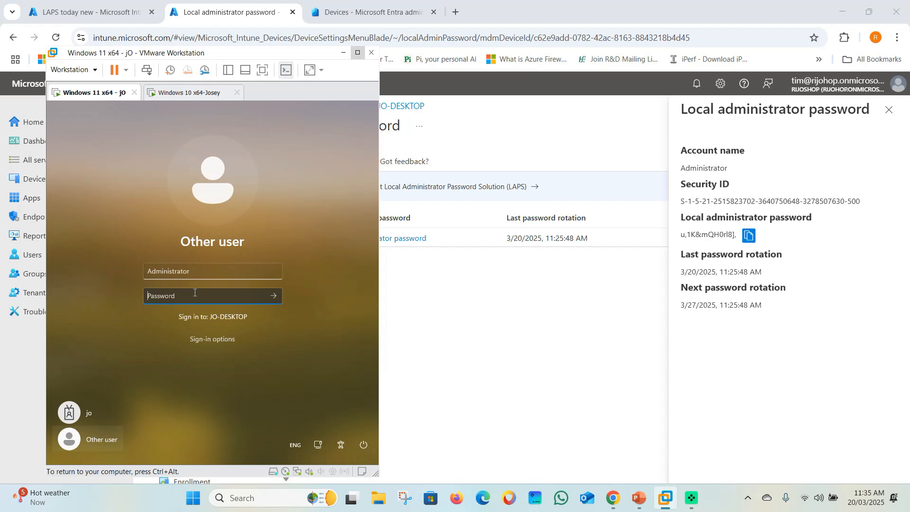
{"action": "left_click", "coordinate": [258, 296]}
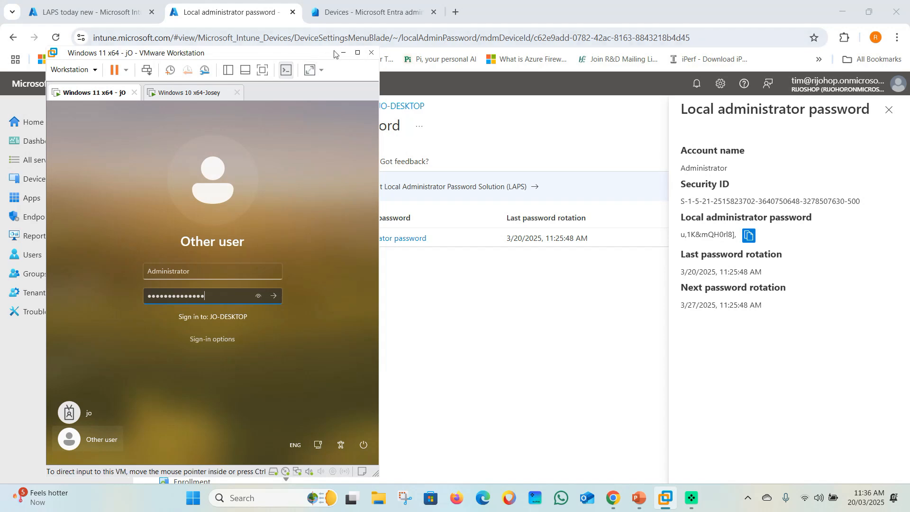
{"action": "left_click", "coordinate": [357, 52]}
{"action": "left_click", "coordinate": [449, 316]}
{"action": "key", "text": "Return"}
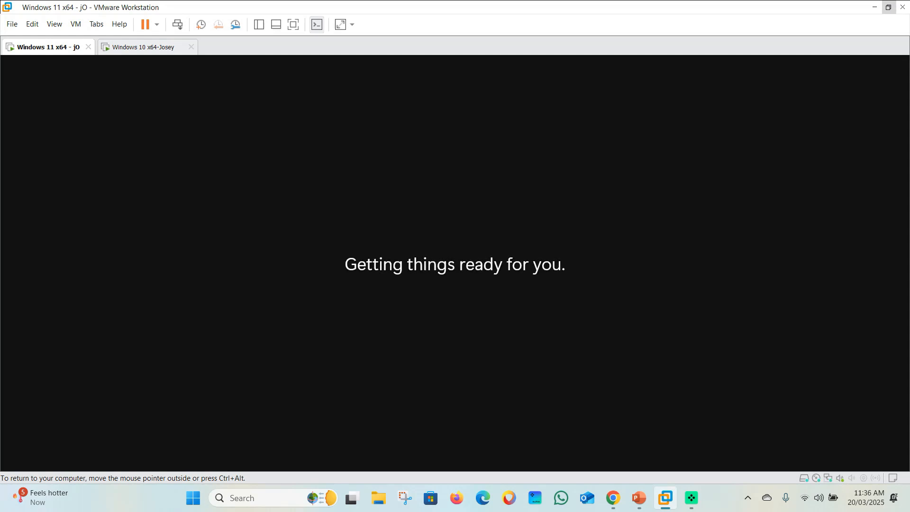
- Check Entra's local administrator password recovery list in Chrome, and close JO-DESKTOP's password pages in Intune back to the Windows devices list
{"action": "left_click", "coordinate": [613, 498]}
{"action": "left_click", "coordinate": [360, 12]}
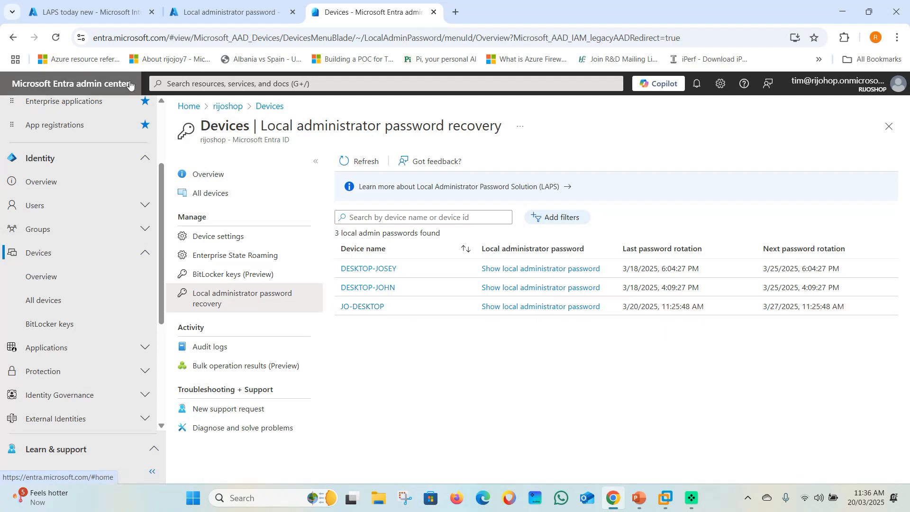
{"action": "left_click", "coordinate": [227, 12]}
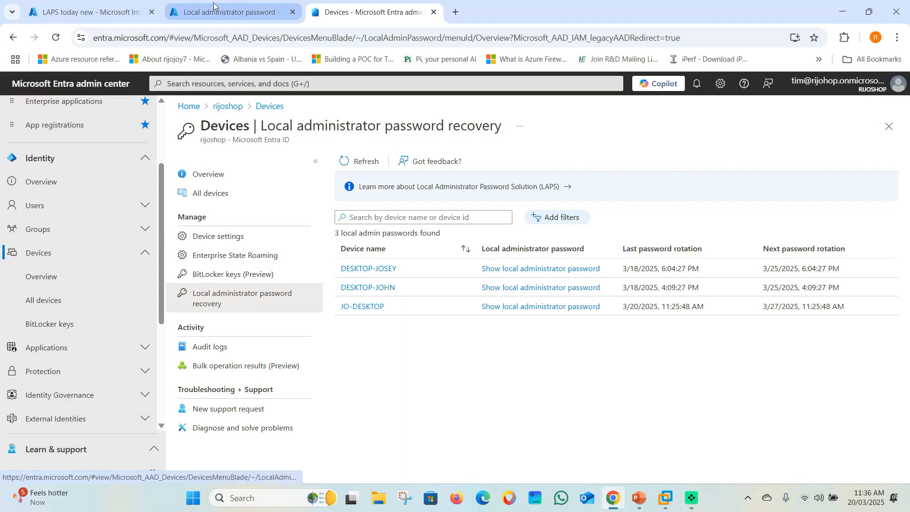
{"action": "left_click", "coordinate": [888, 109]}
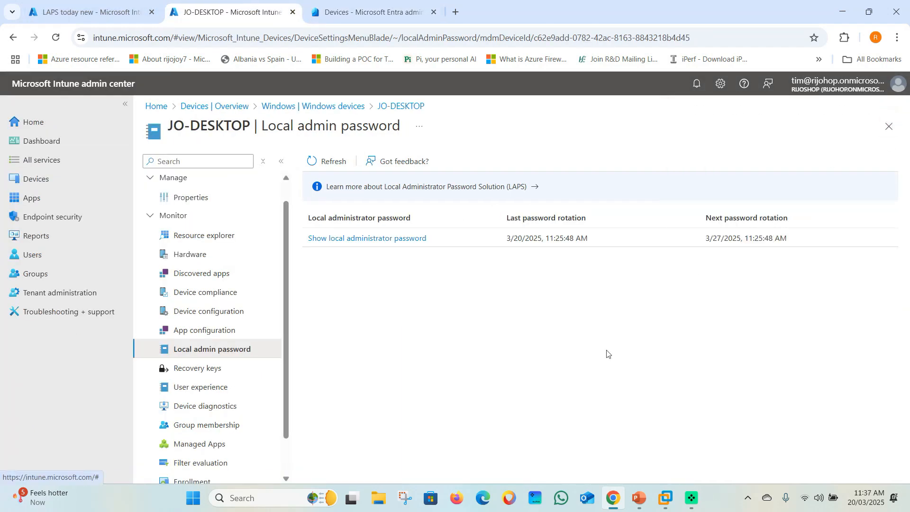
{"action": "left_click", "coordinate": [888, 126]}
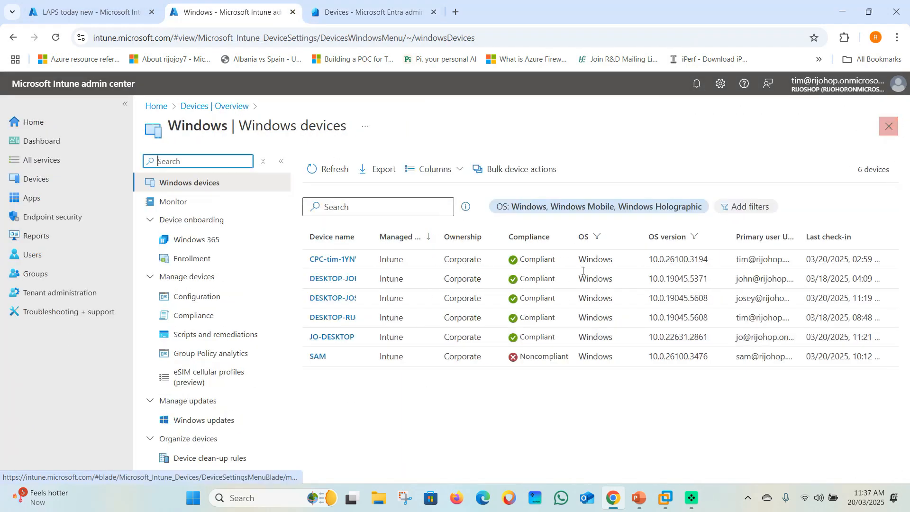